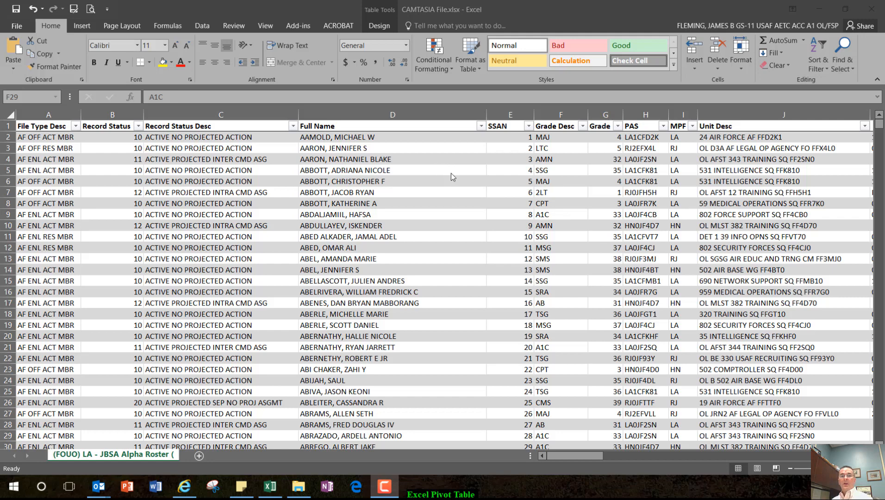
# Step: Create a PivotTable from the roster table Table1 on a new worksheet
pyautogui.click(81, 27)
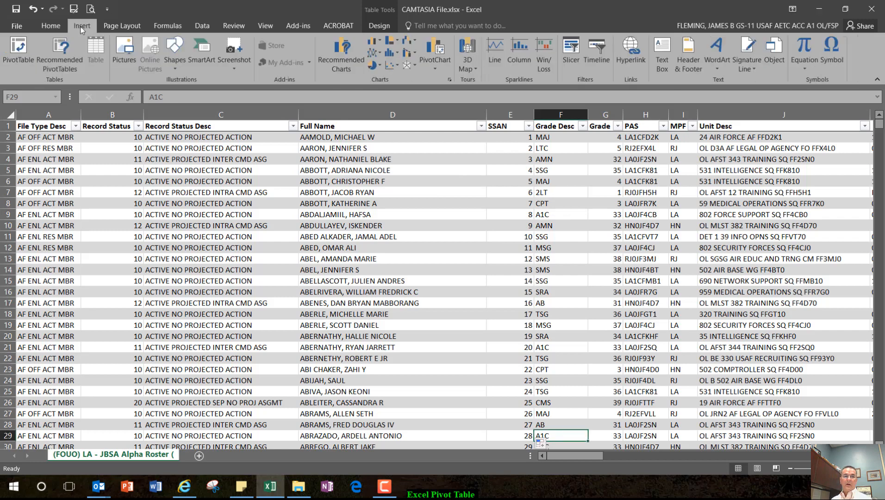
pyautogui.click(21, 48)
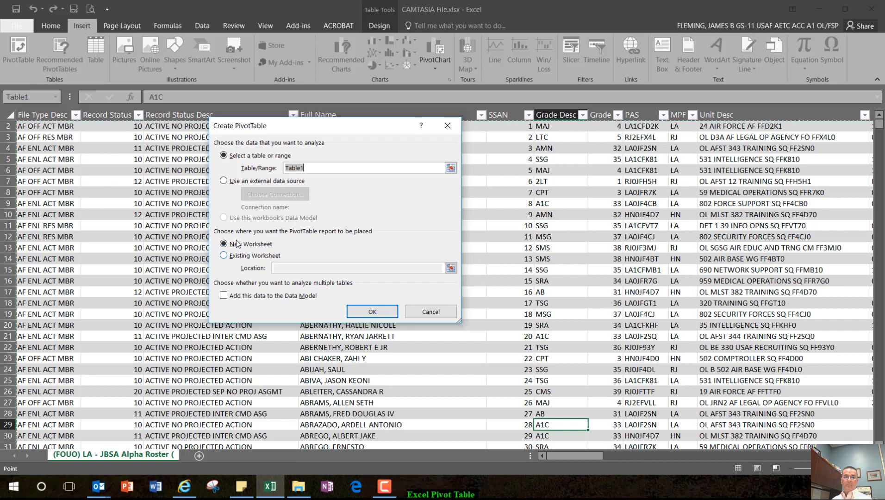
pyautogui.click(373, 312)
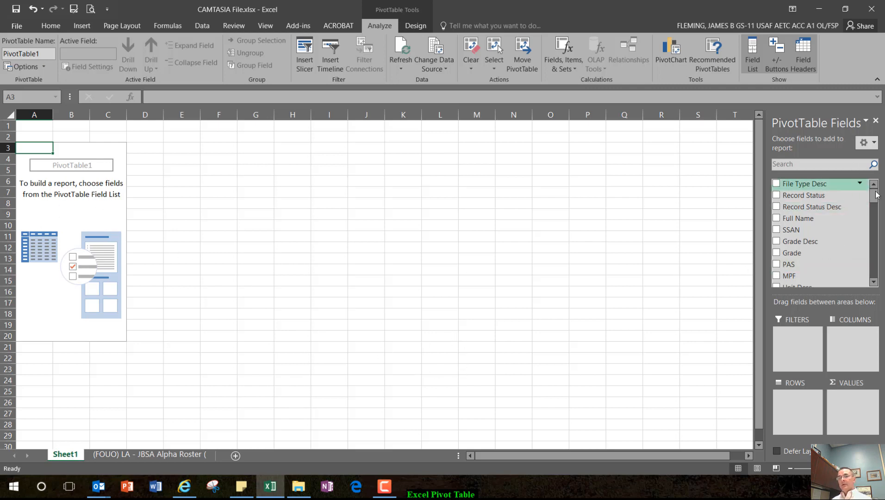
# Step: Add the SSAN field to the PivotTable values and summarize it by Count
pyautogui.moveTo(877, 197)
pyautogui.mouseDown()
pyautogui.moveTo(877, 273)
pyautogui.moveTo(874, 184)
pyautogui.mouseUp()
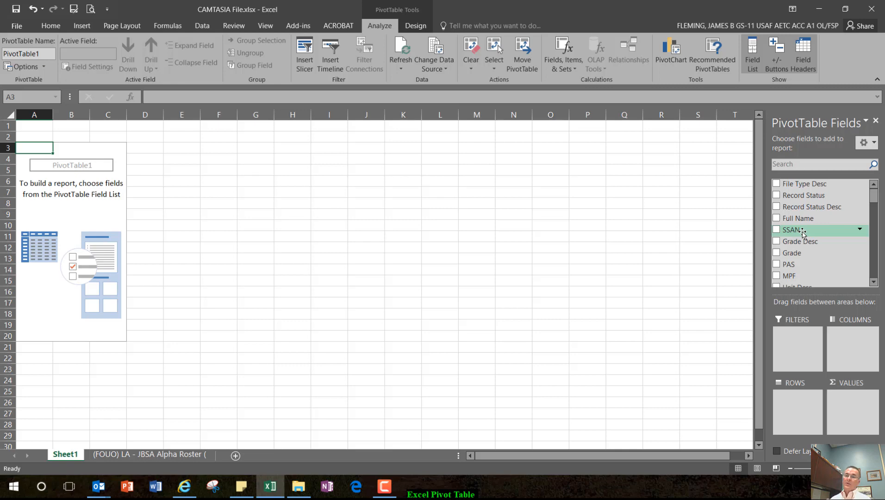
pyautogui.moveTo(802, 231); pyautogui.dragTo(851, 404)
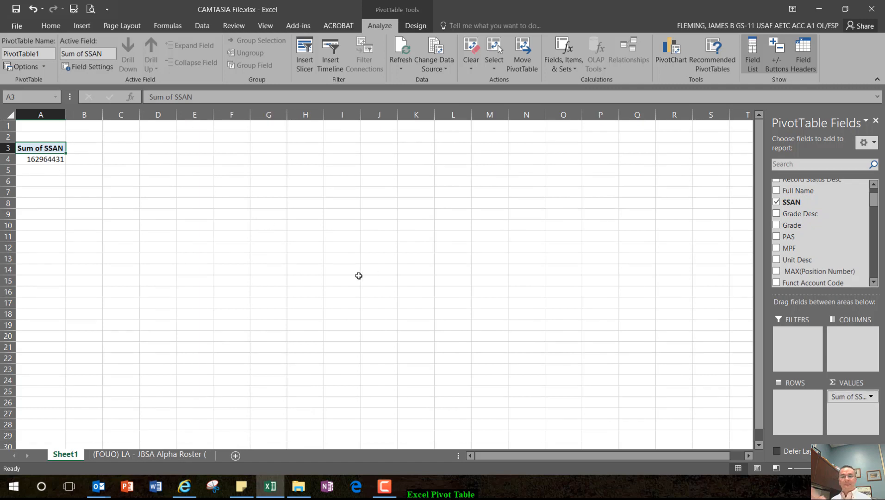
pyautogui.click(869, 398)
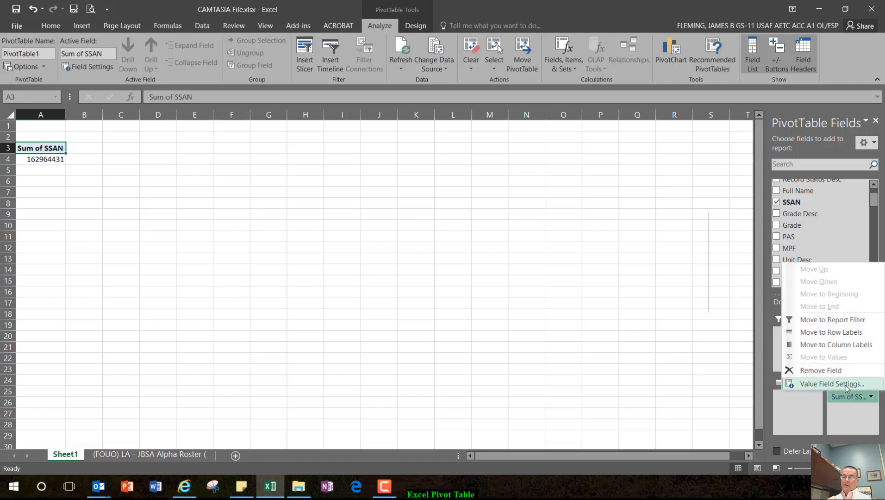
pyautogui.click(832, 384)
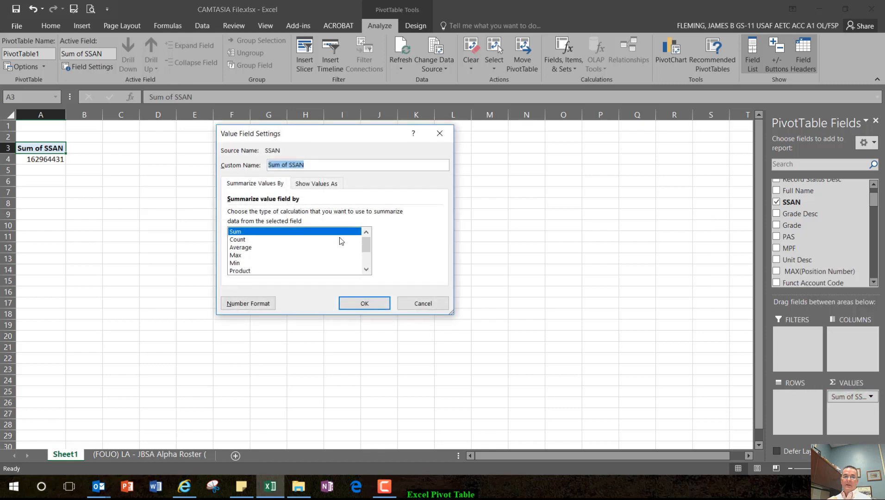
pyautogui.click(300, 239)
pyautogui.click(380, 305)
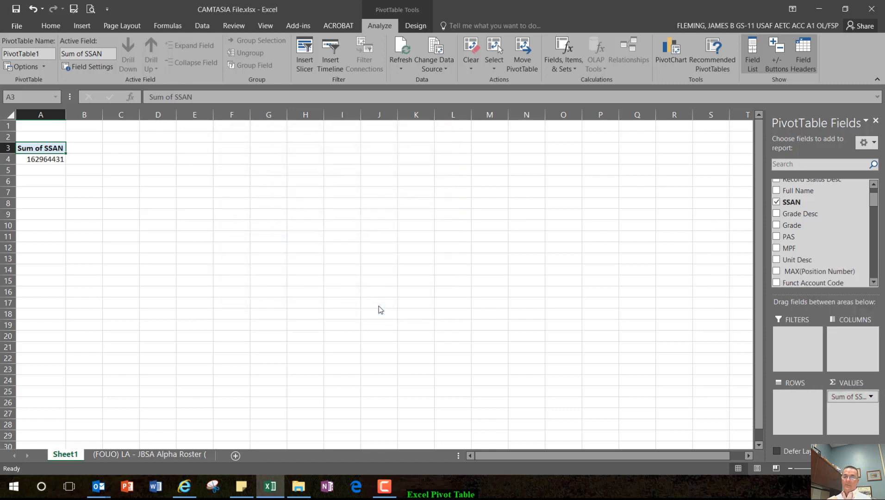
pyautogui.click(59, 159)
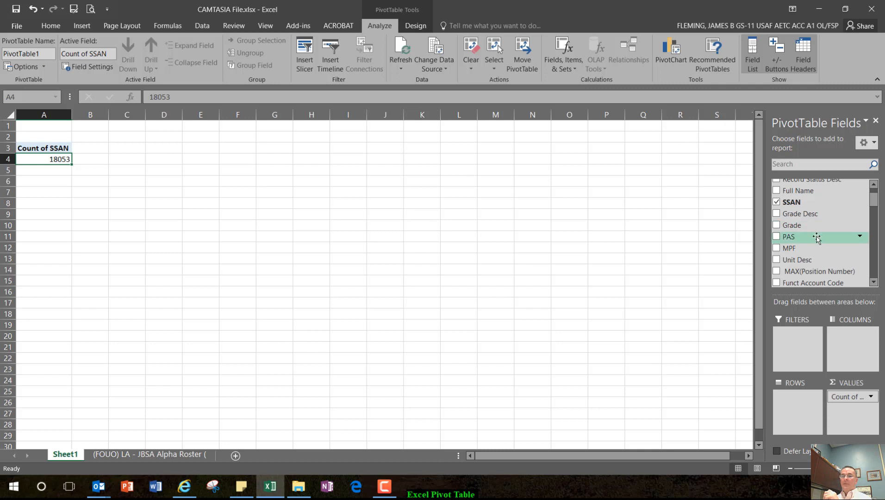
# Step: Add the Grade Desc field to the PivotTable rows and select the MSG count
pyautogui.moveTo(875, 200); pyautogui.dragTo(875, 200)
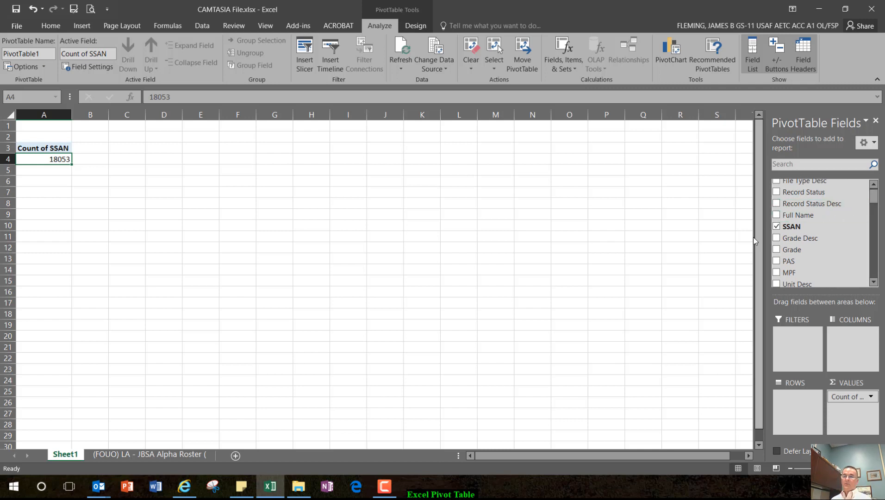
pyautogui.moveTo(792, 250); pyautogui.dragTo(803, 413)
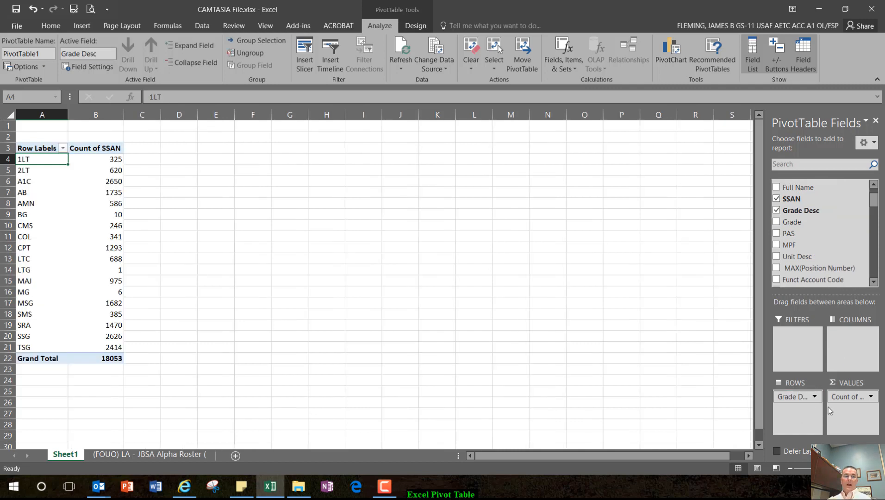
pyautogui.click(112, 305)
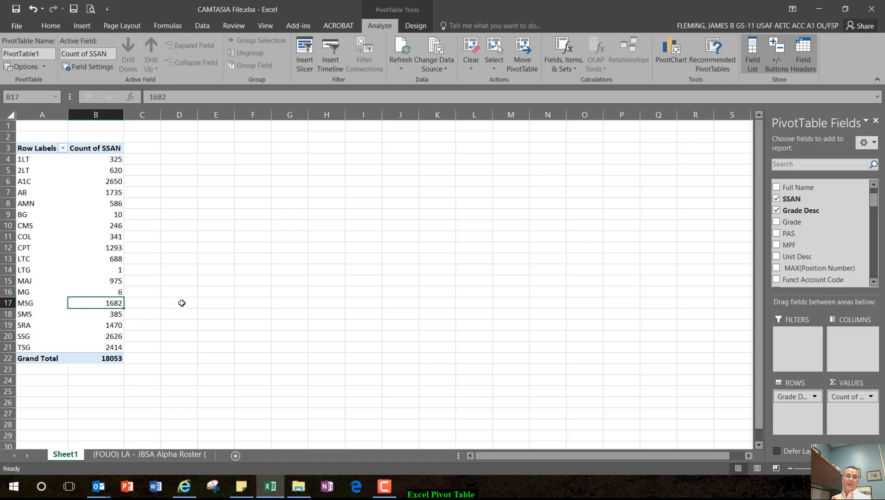
# Step: Filter the Grade Desc row labels to show only MSG
pyautogui.click(62, 149)
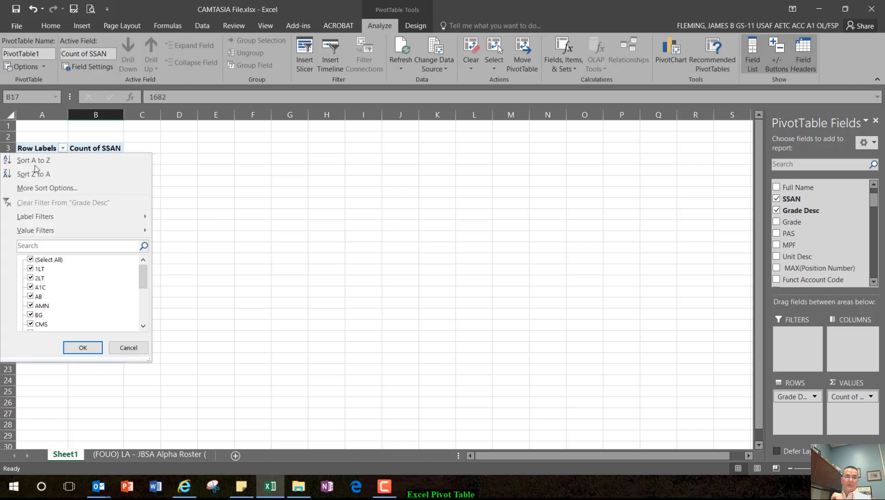
pyautogui.click(184, 209)
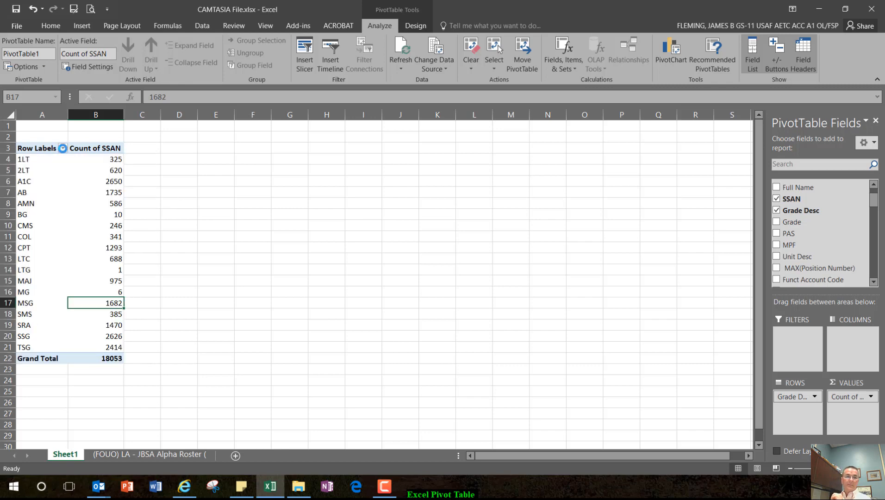
pyautogui.click(63, 148)
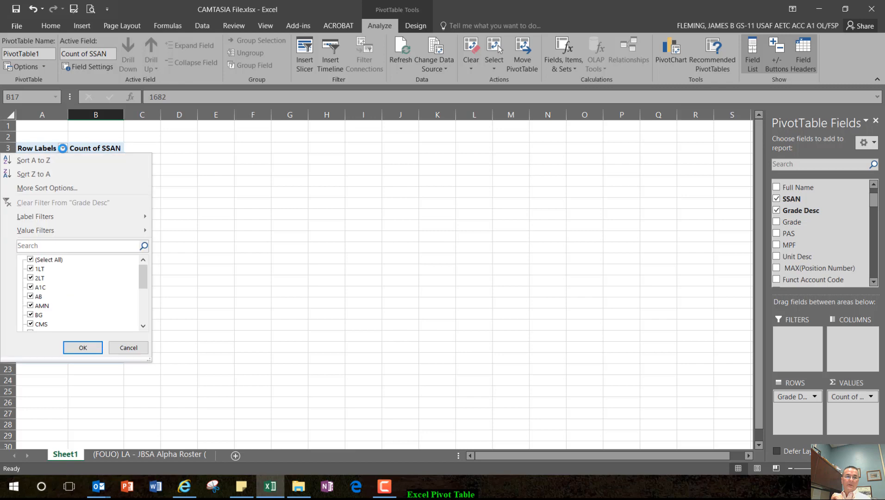
pyautogui.click(31, 261)
pyautogui.scroll(-3, 46, 322)
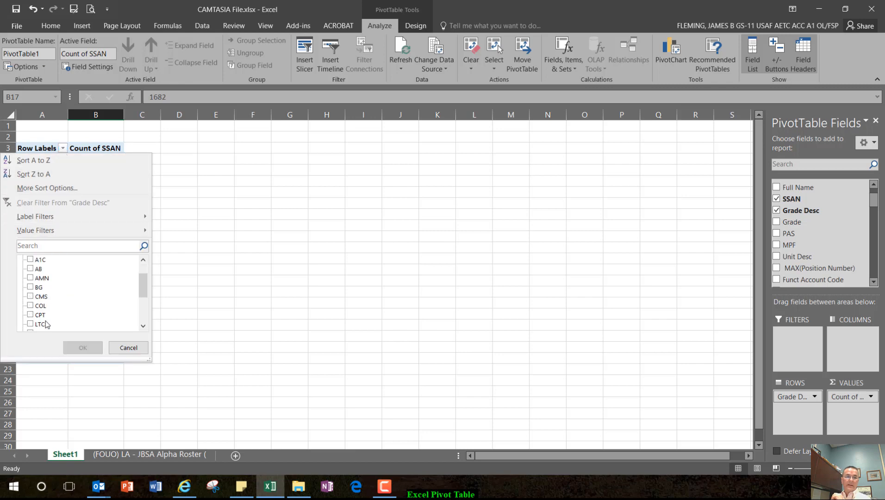
pyautogui.click(36, 307)
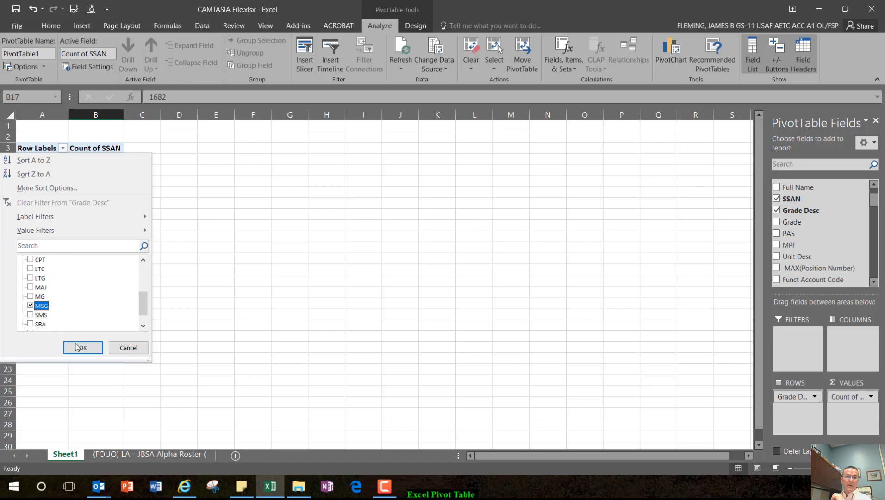
pyautogui.click(83, 348)
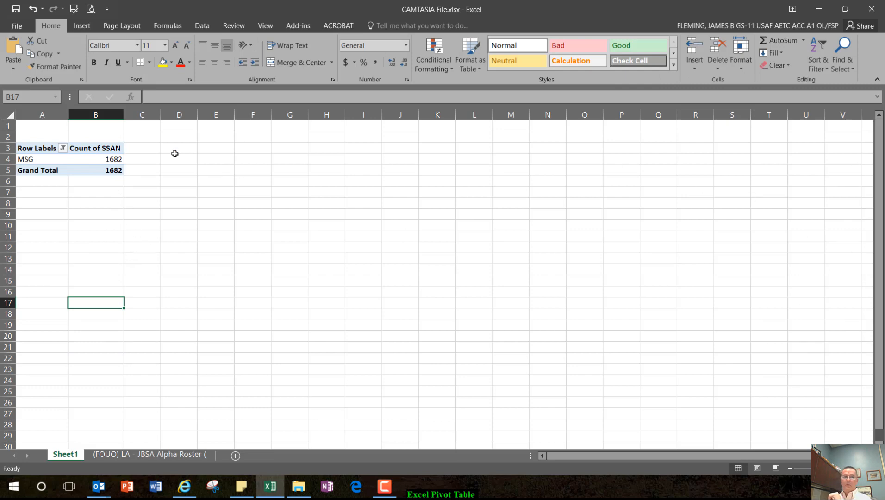
# Step: Add the MPF field to the PivotTable rows and place it above Grade Desc
pyautogui.click(91, 159)
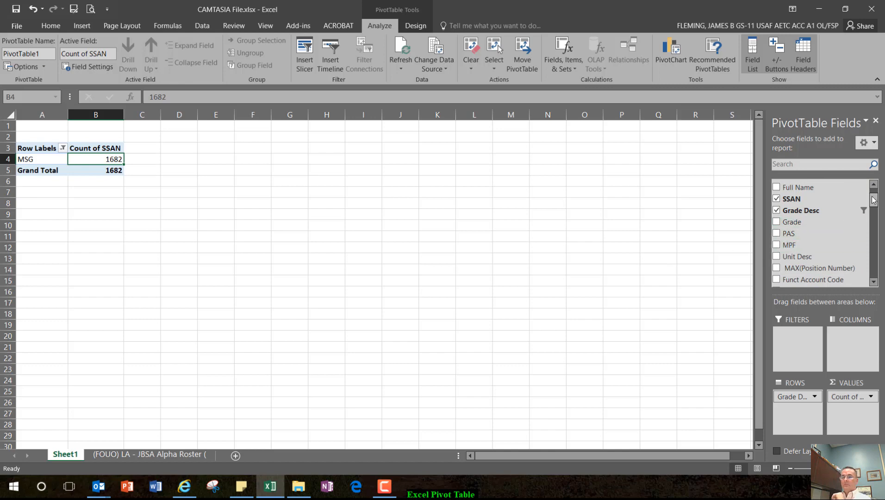
pyautogui.moveTo(874, 202); pyautogui.dragTo(874, 203)
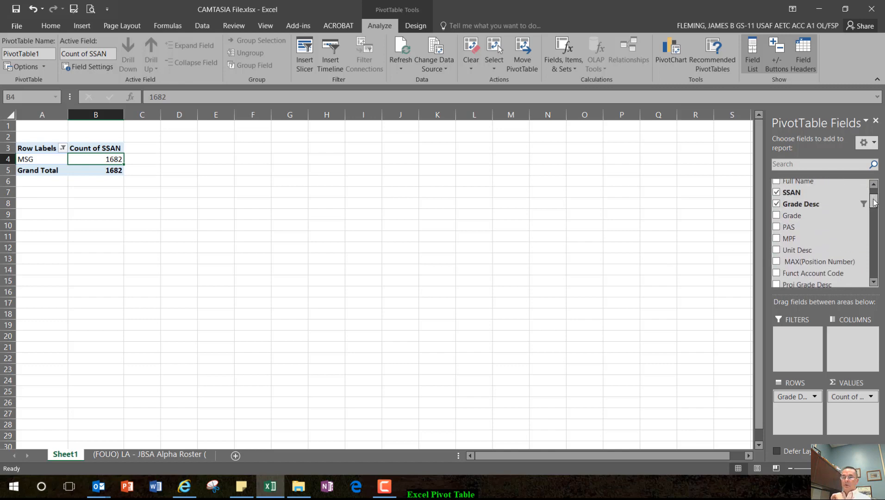
pyautogui.moveTo(808, 235); pyautogui.dragTo(807, 400)
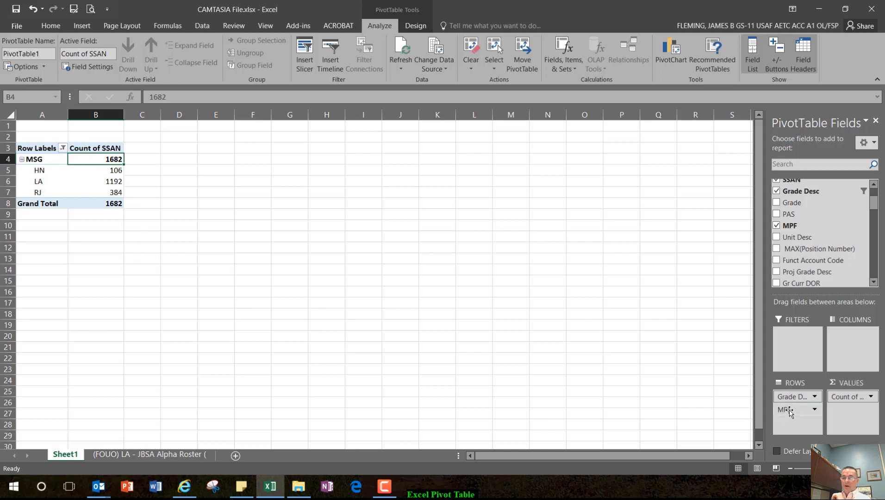
pyautogui.moveTo(790, 410); pyautogui.dragTo(792, 394)
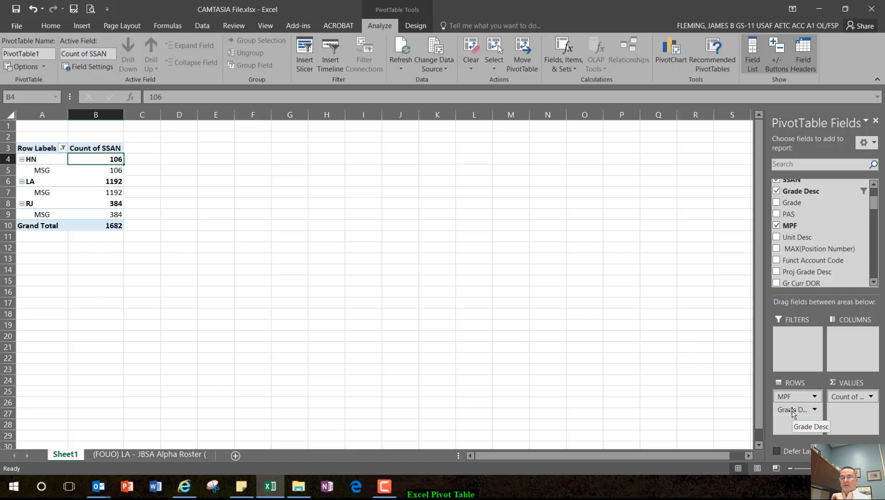
# Step: Move MPF to the PivotTable columns and add Unit Desc to the rows beneath Grade Desc
pyautogui.moveTo(784, 399); pyautogui.dragTo(849, 346)
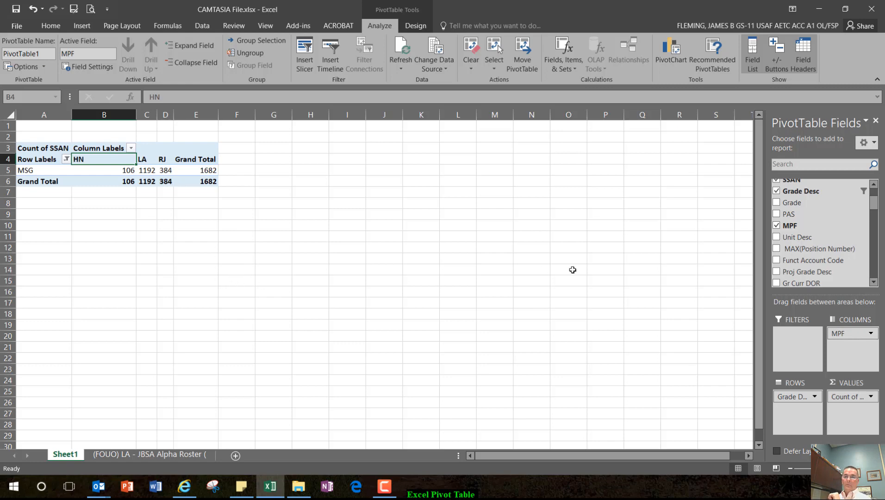
pyautogui.scroll(2, 791, 223)
pyautogui.moveTo(876, 203); pyautogui.dragTo(875, 207)
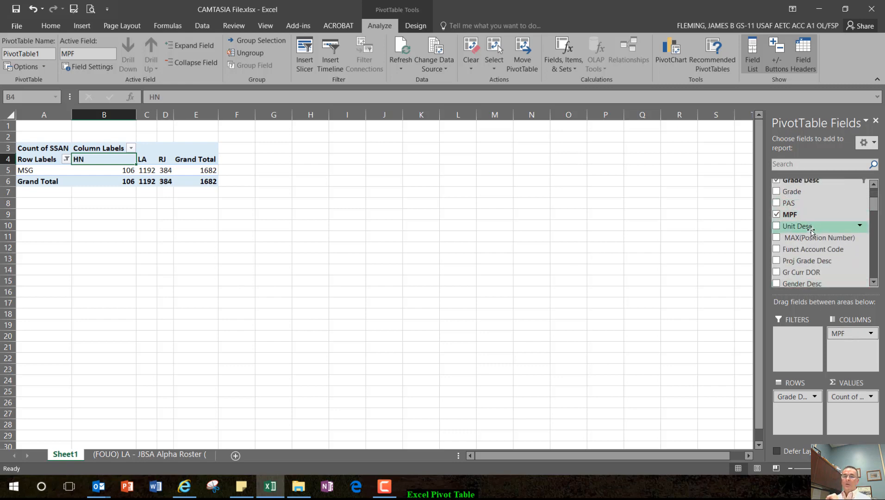
pyautogui.moveTo(808, 231); pyautogui.dragTo(804, 418)
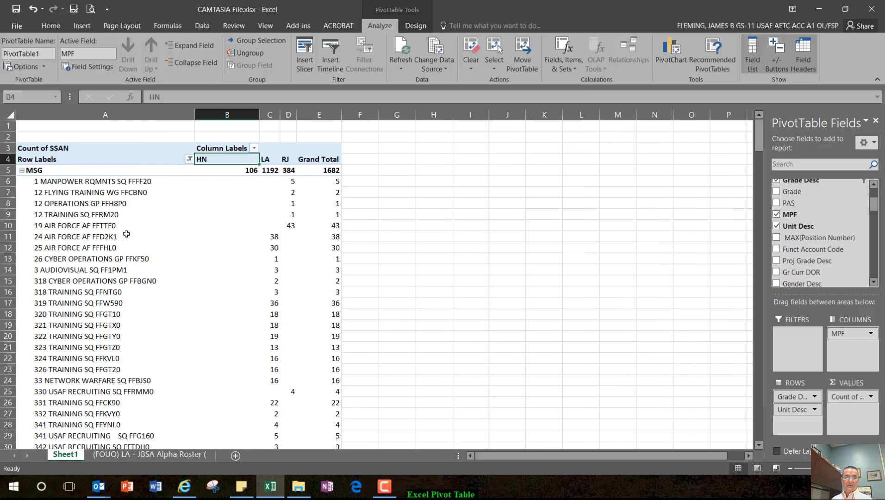
pyautogui.scroll(-3, 194, 341)
pyautogui.scroll(3, 193, 340)
# Step: Make Grade Desc a report filter and move MPF back to the rows above Unit Desc
pyautogui.moveTo(790, 399); pyautogui.dragTo(796, 342)
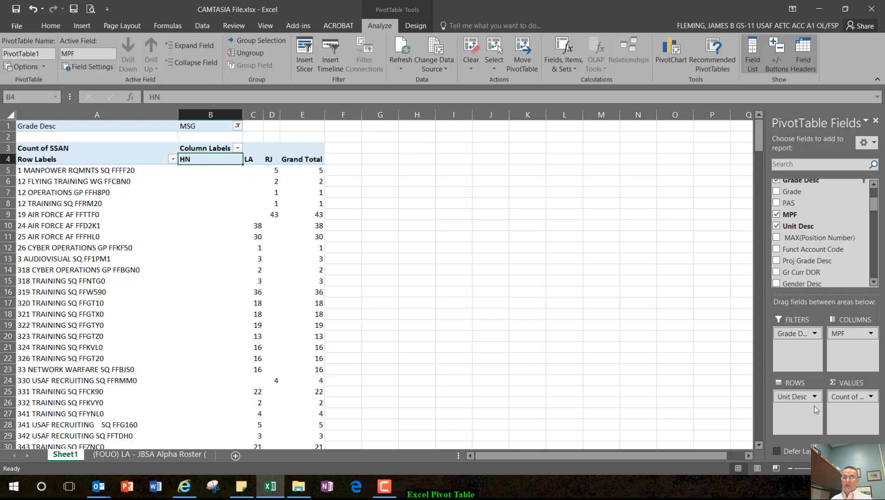
pyautogui.moveTo(839, 333); pyautogui.dragTo(808, 392)
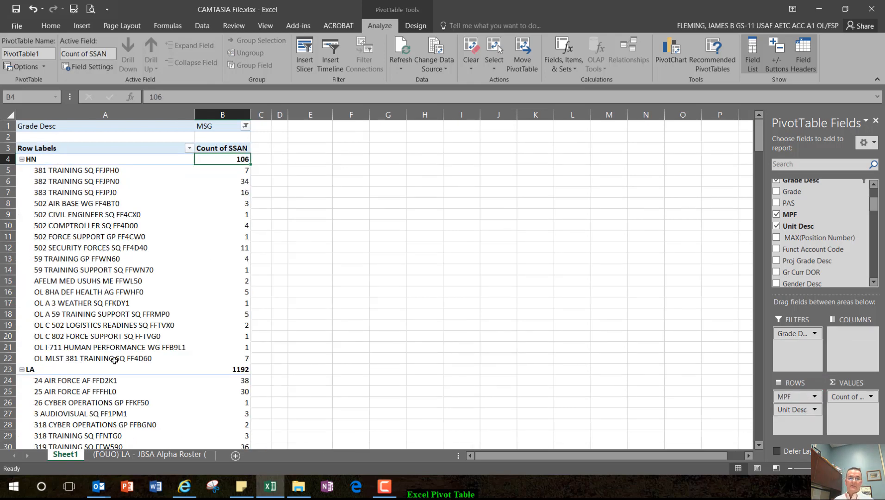
# Step: Examine the MSG counts per unit under each MPF down to the grand total
pyautogui.scroll(-20, 148, 348)
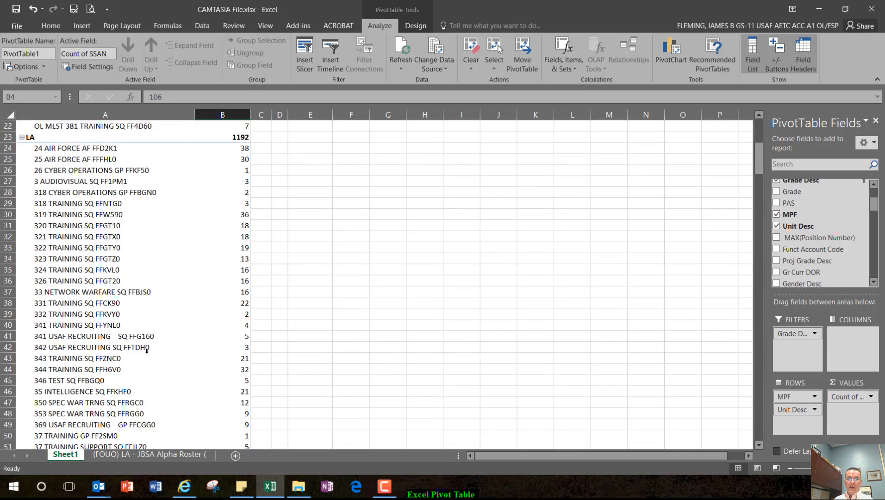
pyautogui.scroll(-20, 149, 352)
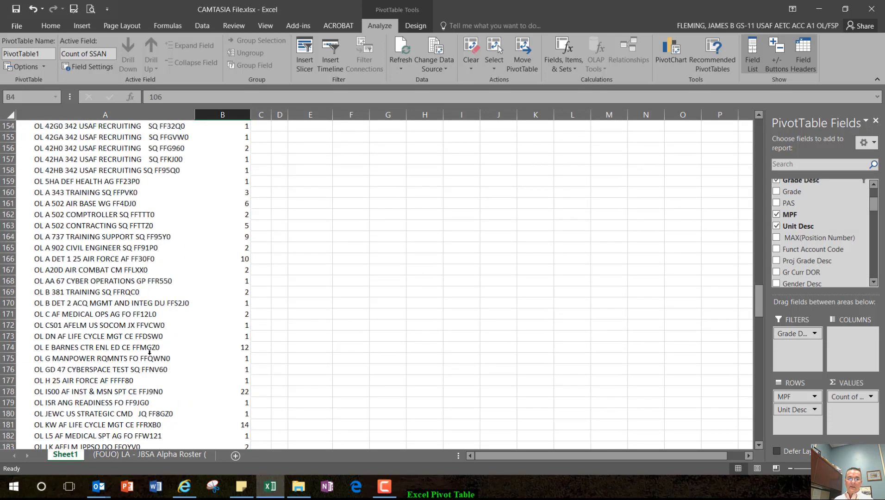
pyautogui.scroll(-16, 150, 352)
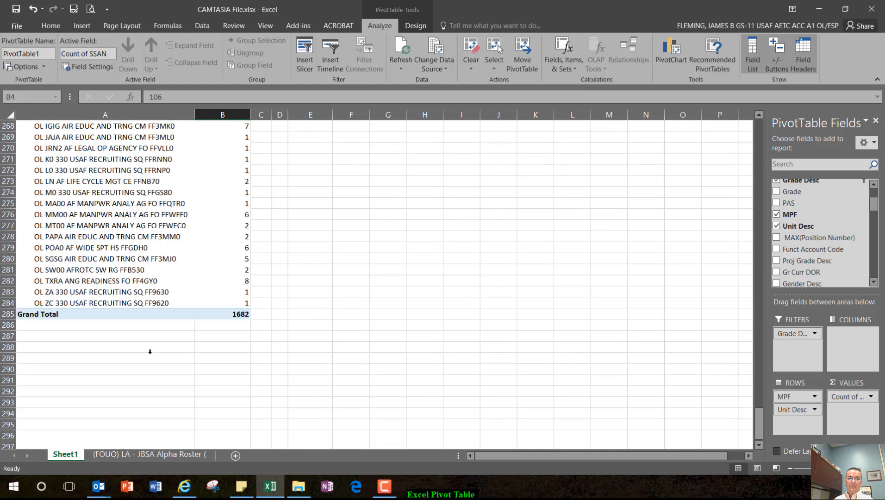
pyautogui.scroll(4, 149, 352)
pyautogui.scroll(8, 219, 319)
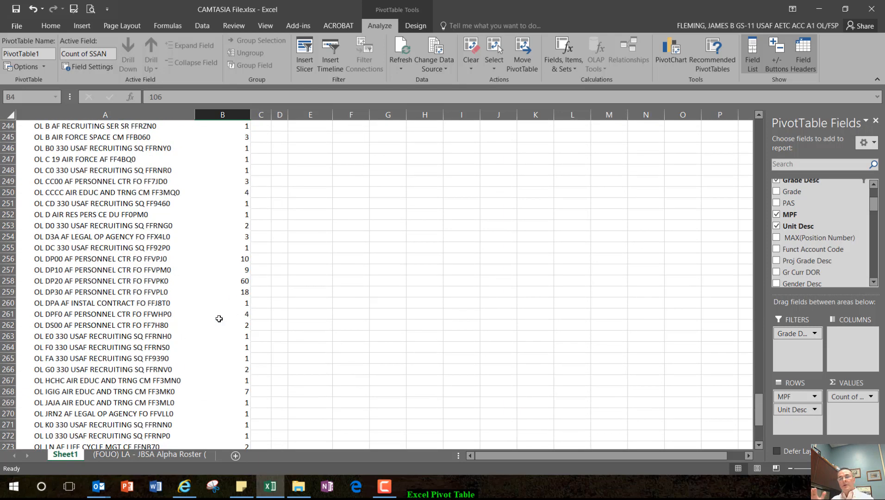
pyautogui.moveTo(219, 319)
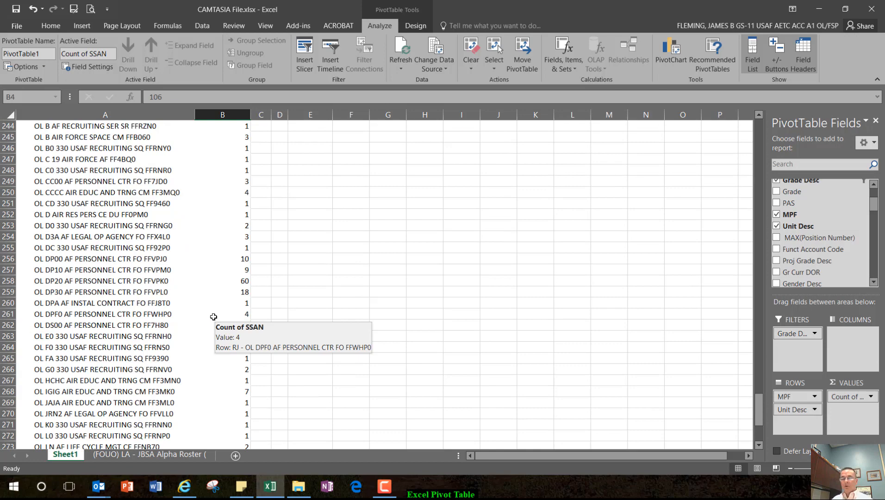
pyautogui.scroll(20, 218, 312)
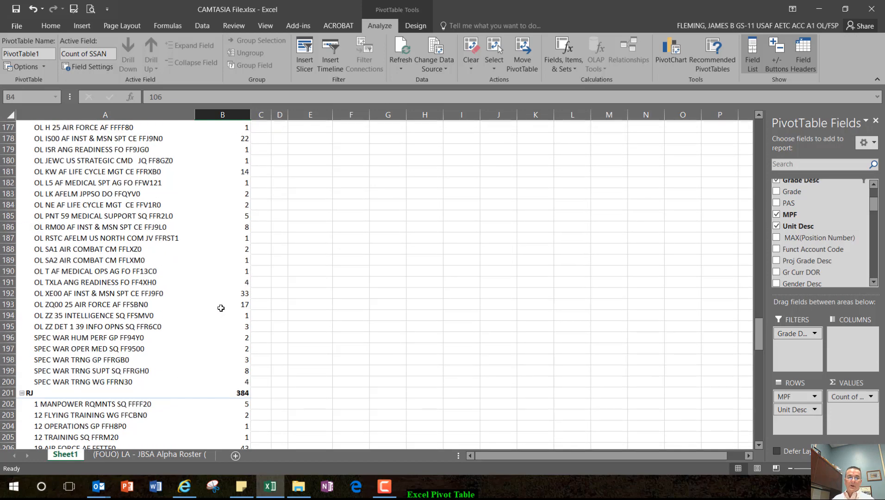
pyautogui.scroll(20, 221, 308)
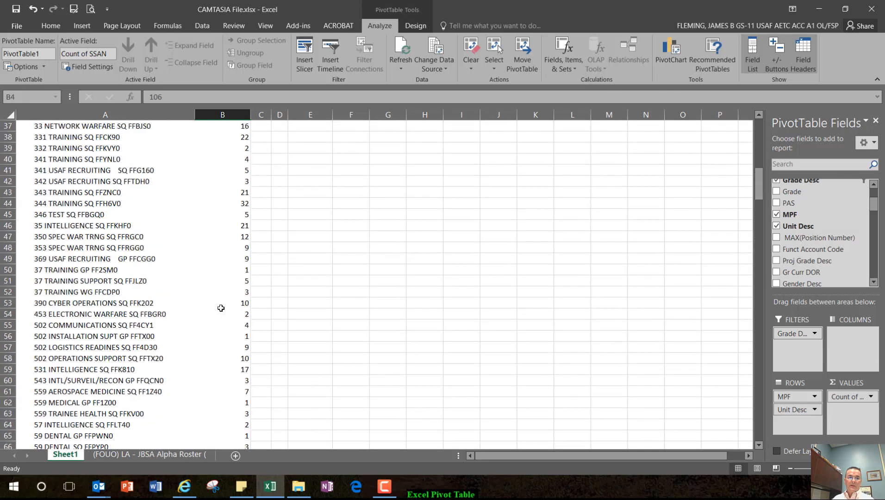
pyautogui.scroll(5, 221, 308)
pyautogui.scroll(-10, 174, 308)
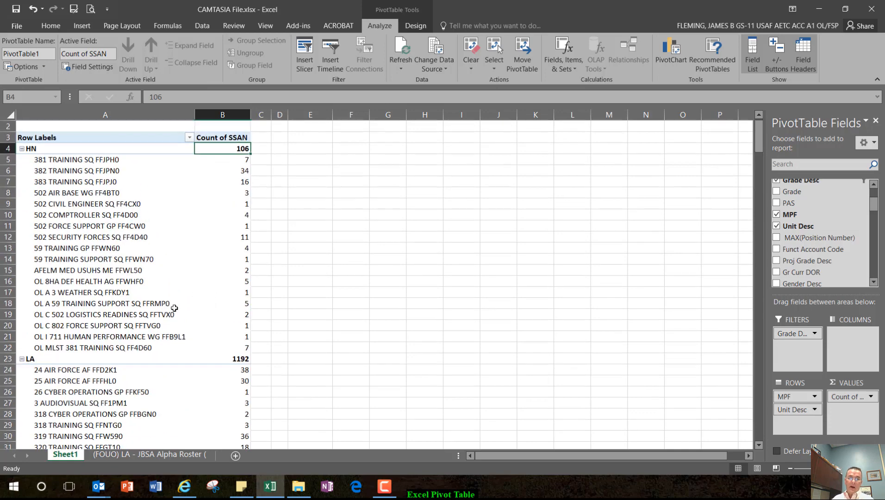
# Step: Extend the Grade Desc report filter to include CMS and SMS along with MSG
pyautogui.scroll(-20, 174, 308)
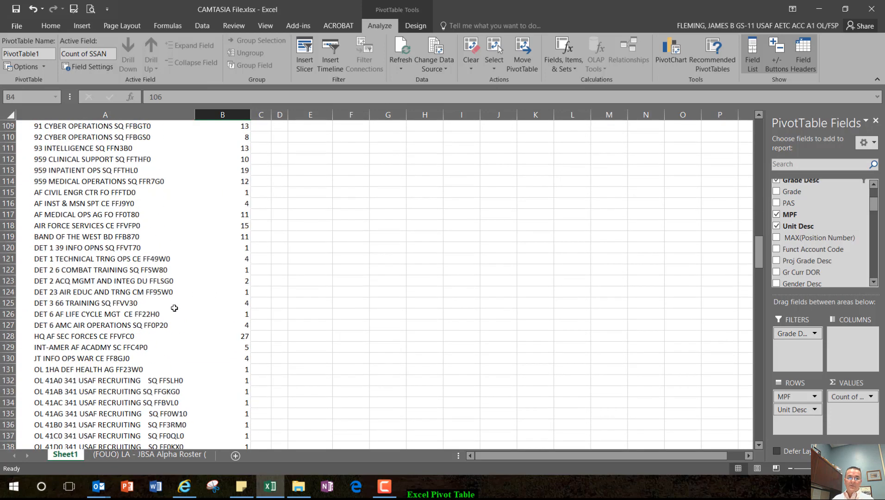
pyautogui.scroll(-20, 174, 308)
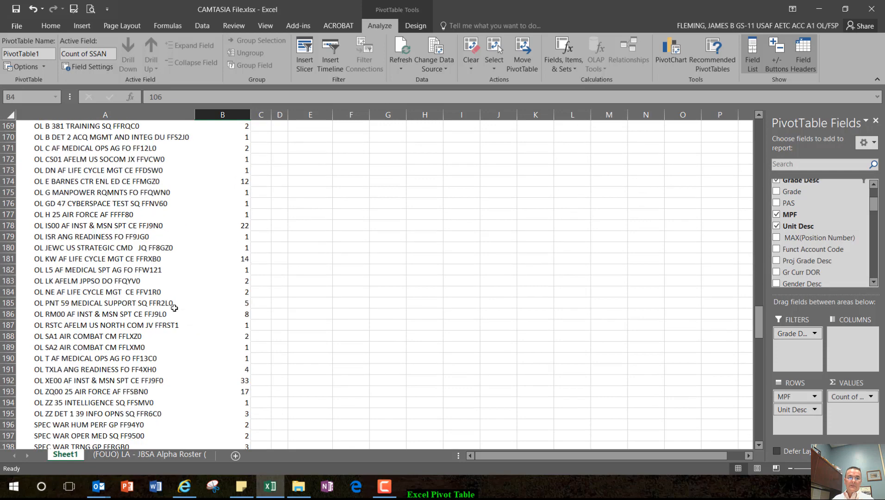
pyautogui.scroll(-20, 174, 308)
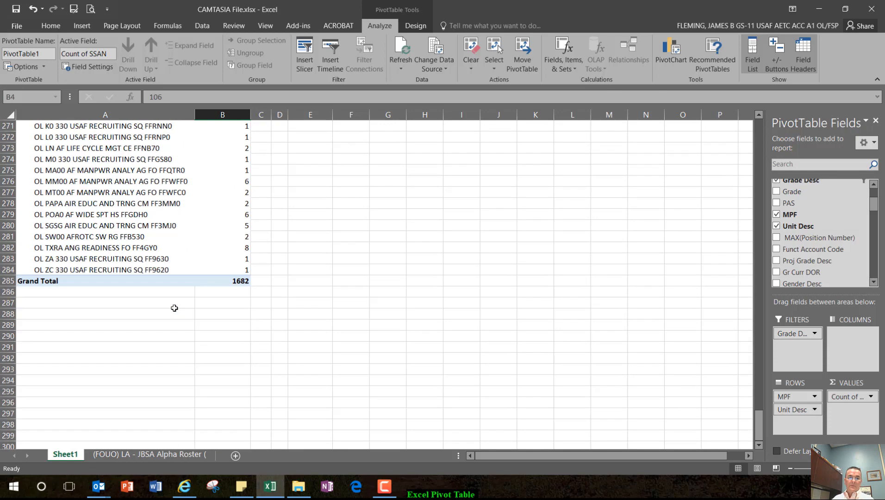
pyautogui.moveTo(758, 424); pyautogui.dragTo(756, 134)
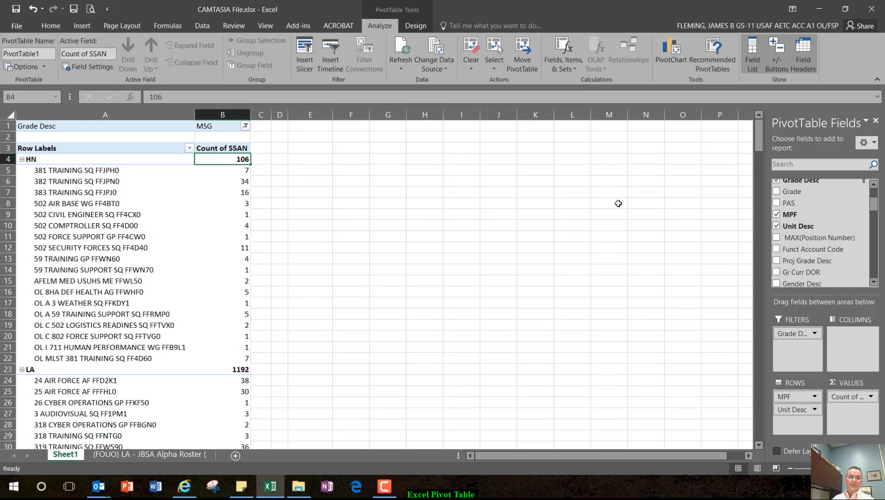
pyautogui.click(246, 127)
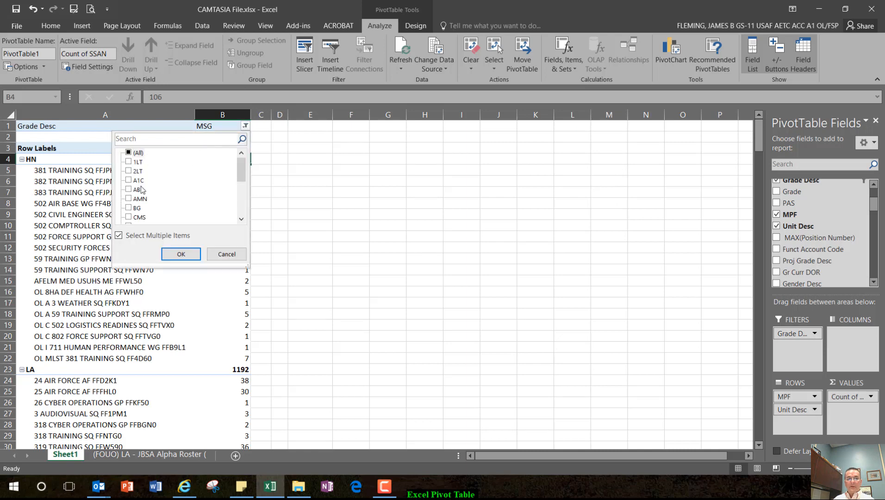
pyautogui.moveTo(244, 171); pyautogui.dragTo(244, 177)
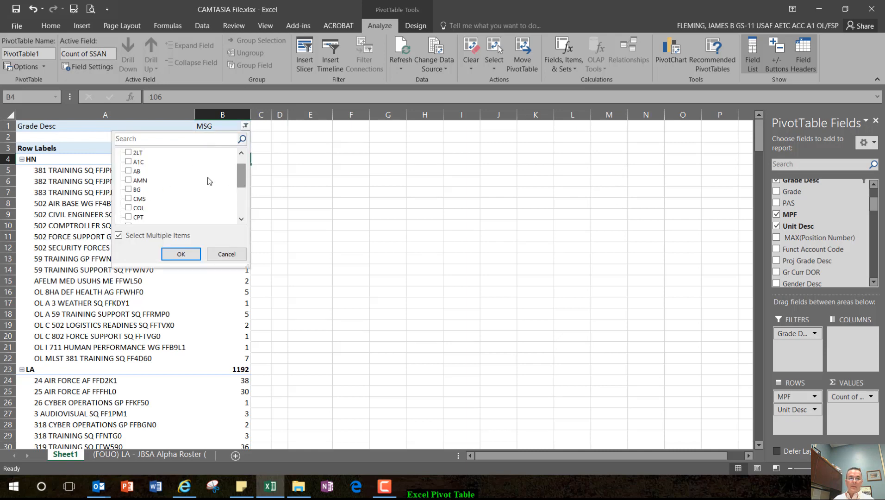
pyautogui.scroll(-4, 160, 207)
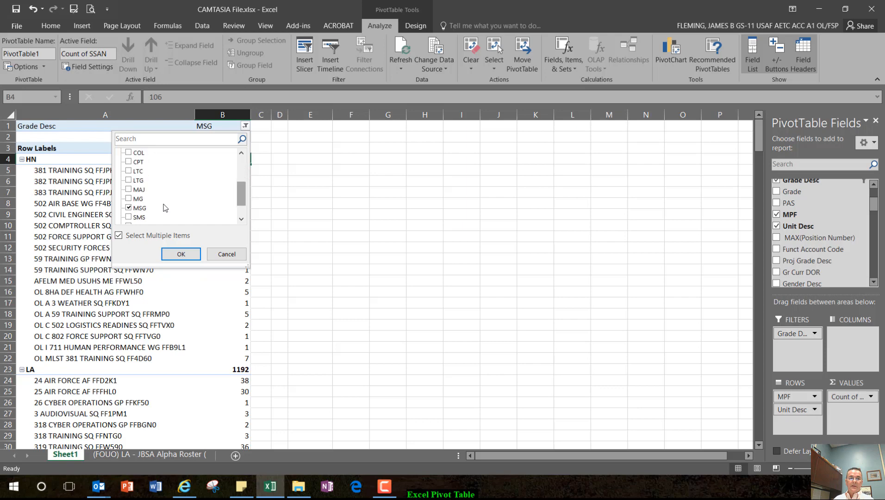
pyautogui.click(128, 189)
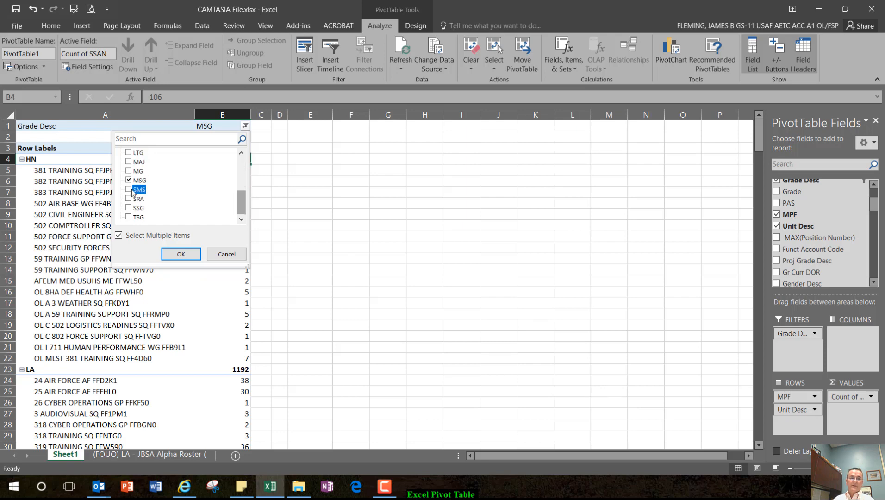
pyautogui.click(181, 255)
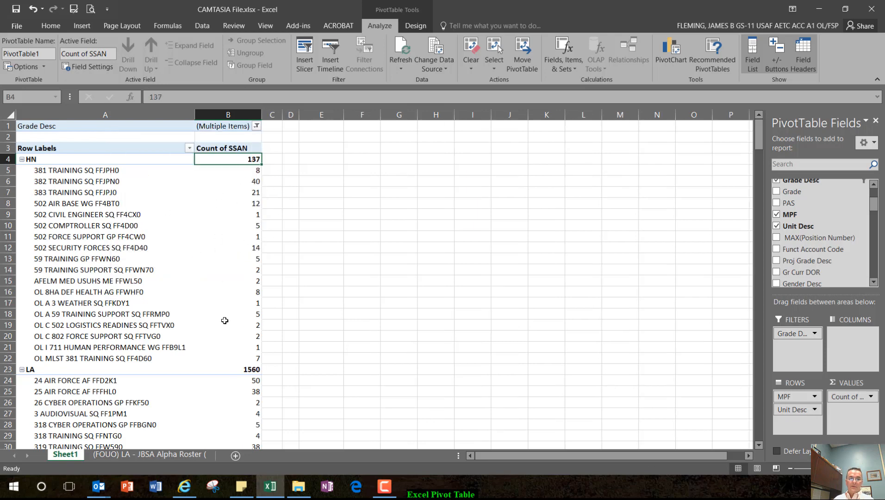
# Step: Move Grade Desc from the report filter to the PivotTable columns and center the contents of columns B through E
pyautogui.scroll(-20, 129, 307)
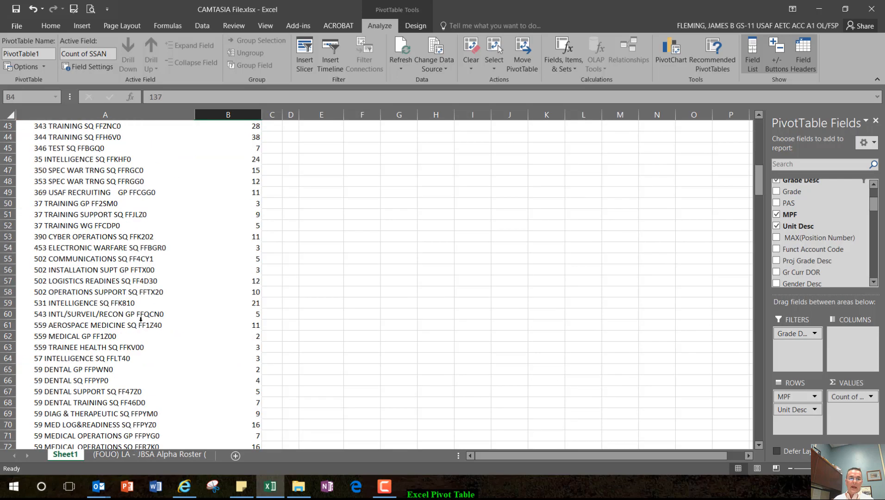
pyautogui.moveTo(762, 202); pyautogui.dragTo(759, 127)
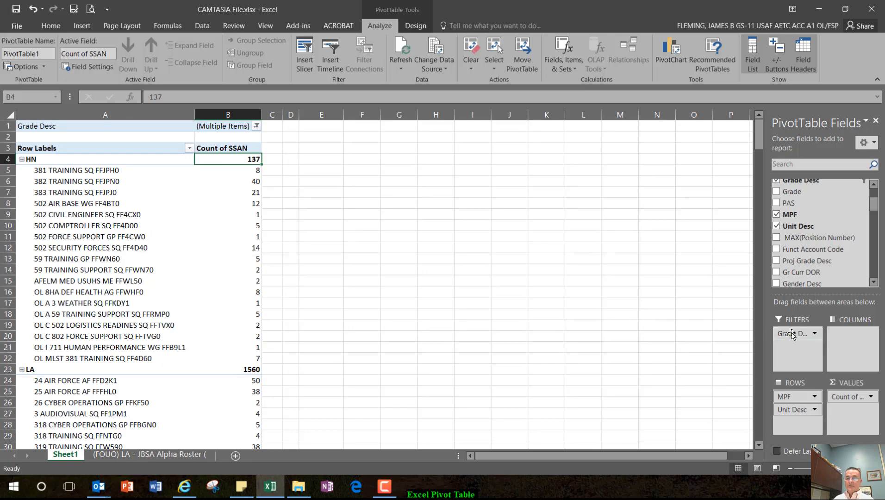
pyautogui.moveTo(792, 334); pyautogui.dragTo(850, 340)
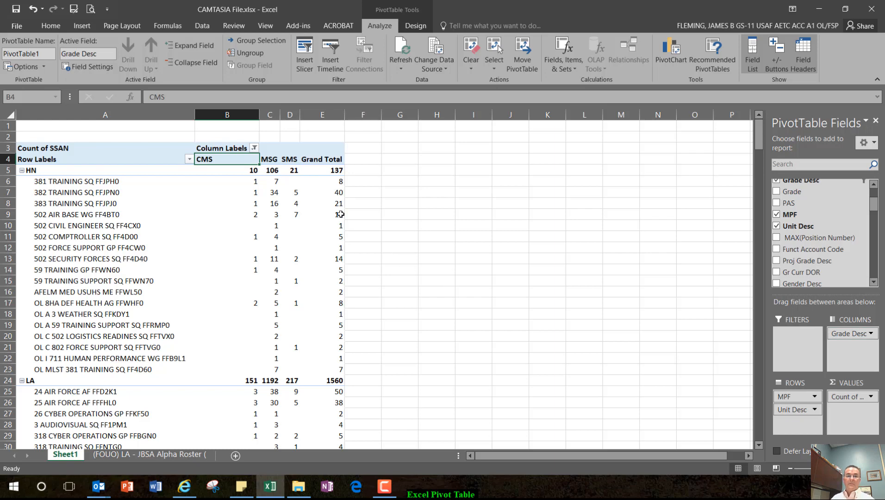
pyautogui.moveTo(322, 115); pyautogui.dragTo(237, 119)
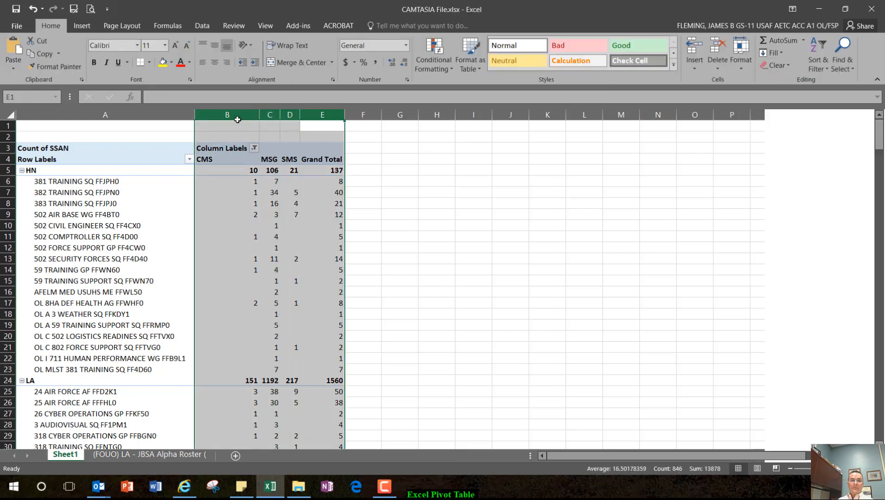
pyautogui.click(214, 63)
pyautogui.click(240, 215)
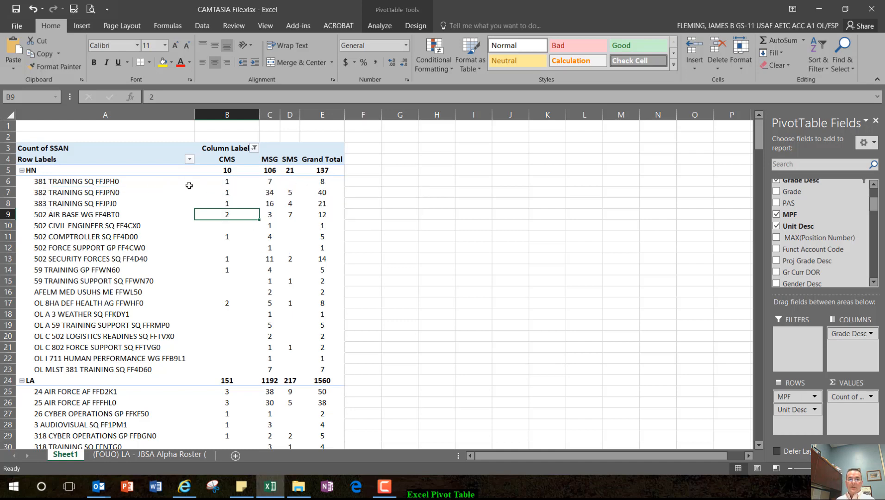
# Step: Examine the CMS, MSG and SMS counts per unit under each MPF down to the grand total
pyautogui.moveTo(270, 183)
pyautogui.scroll(-7, 116, 304)
pyautogui.scroll(-20, 116, 303)
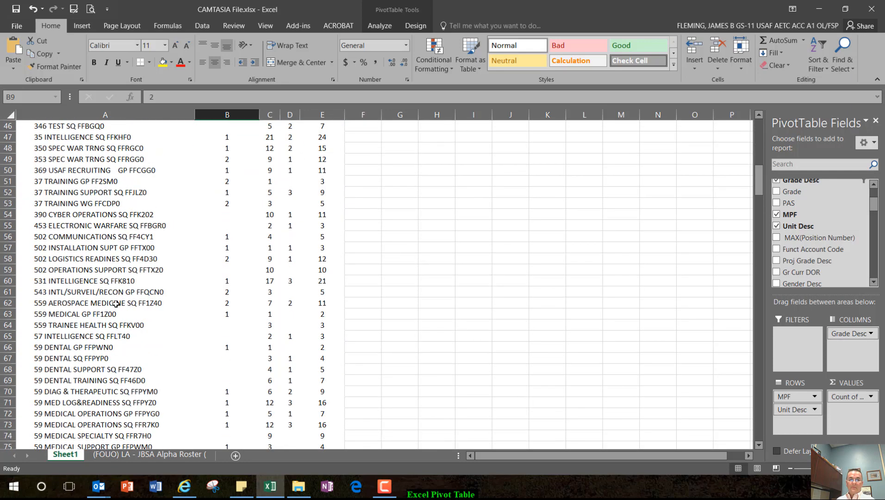
pyautogui.scroll(-20, 116, 304)
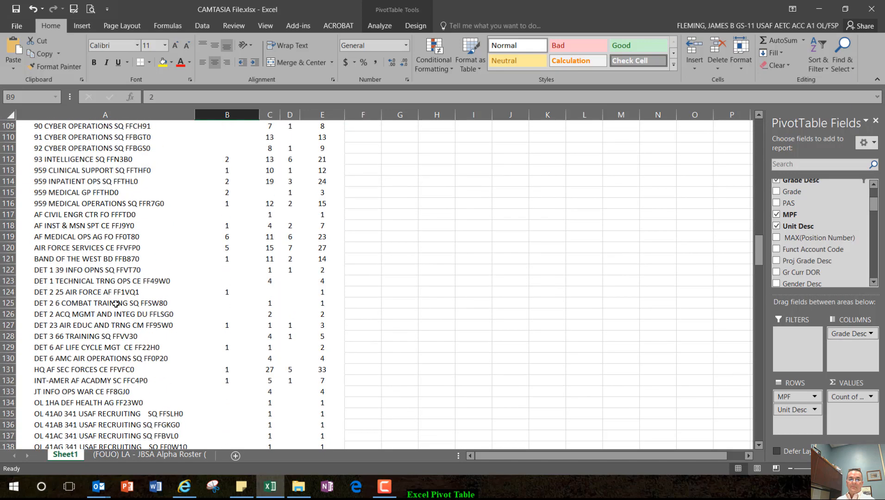
pyautogui.scroll(-20, 116, 304)
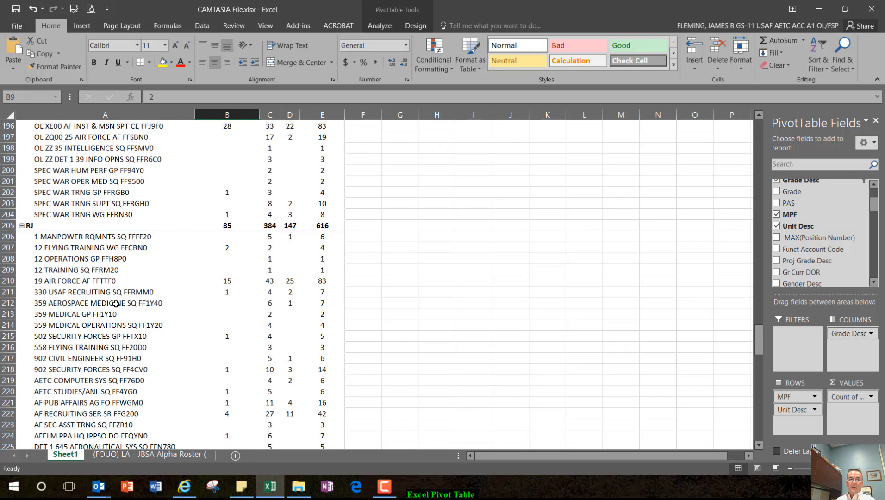
pyautogui.scroll(-7, 115, 304)
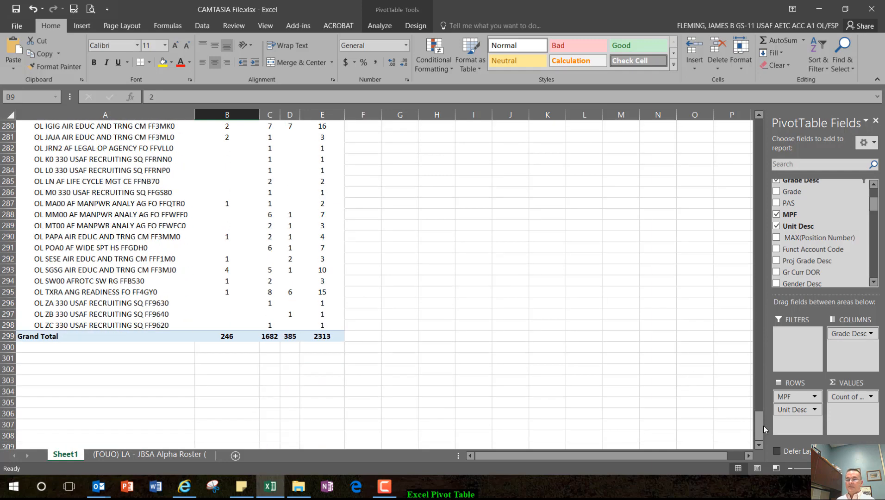
pyautogui.moveTo(759, 426); pyautogui.dragTo(764, 130)
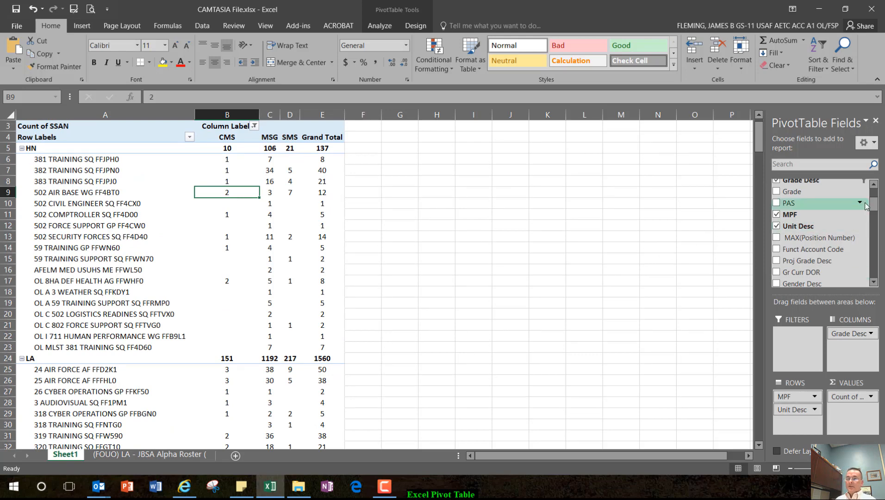
# Step: Replace Grade Desc with Gender Desc in the PivotTable columns and remove Unit Desc from the rows
pyautogui.moveTo(874, 207)
pyautogui.mouseDown()
pyautogui.moveTo(874, 242)
pyautogui.moveTo(870, 214)
pyautogui.mouseUp()
pyautogui.moveTo(802, 202); pyautogui.dragTo(822, 259)
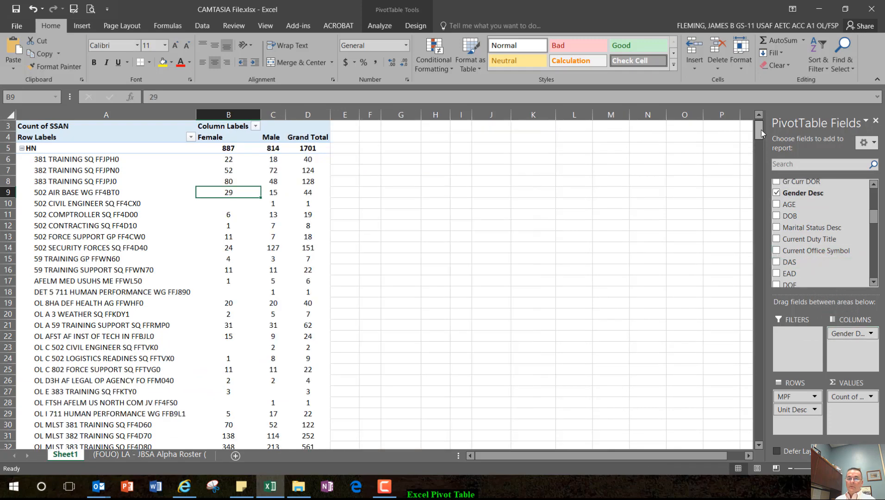
pyautogui.moveTo(761, 133)
pyautogui.mouseDown()
pyautogui.moveTo(763, 433)
pyautogui.moveTo(758, 122)
pyautogui.mouseUp()
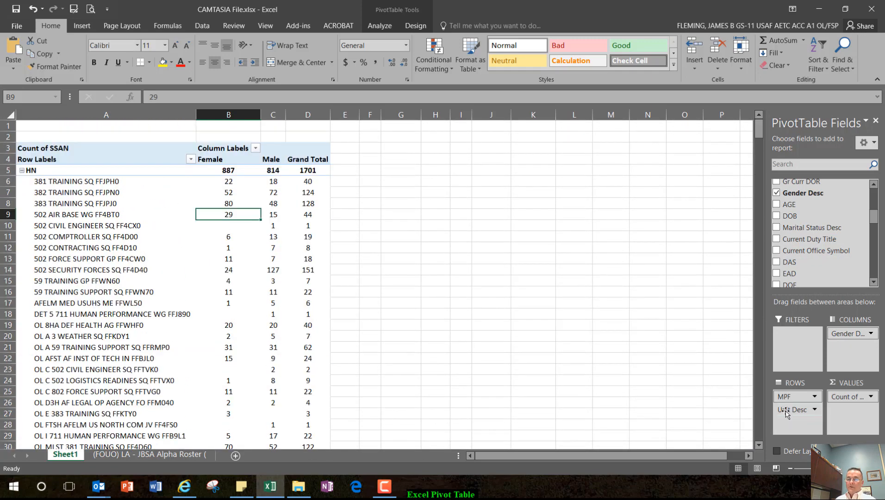
pyautogui.moveTo(786, 413); pyautogui.dragTo(817, 252)
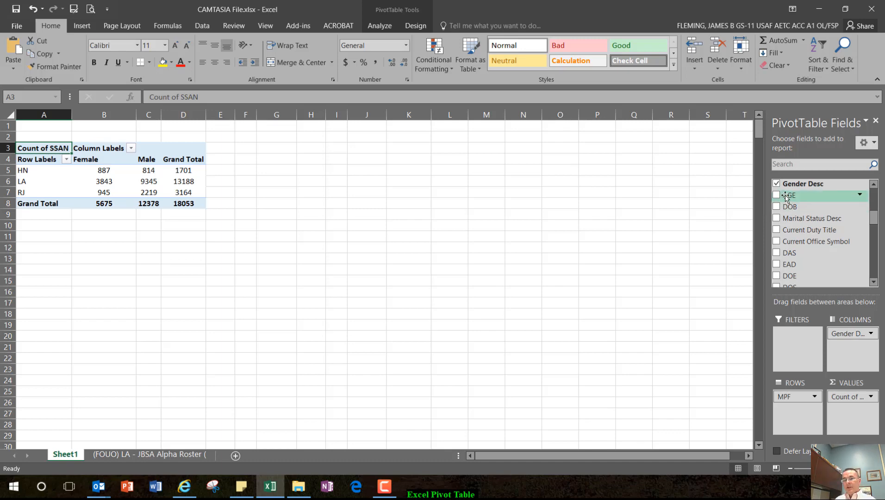
# Step: Add AGE as a report filter and limit it to ages 18 through 25
pyautogui.moveTo(785, 197); pyautogui.dragTo(794, 342)
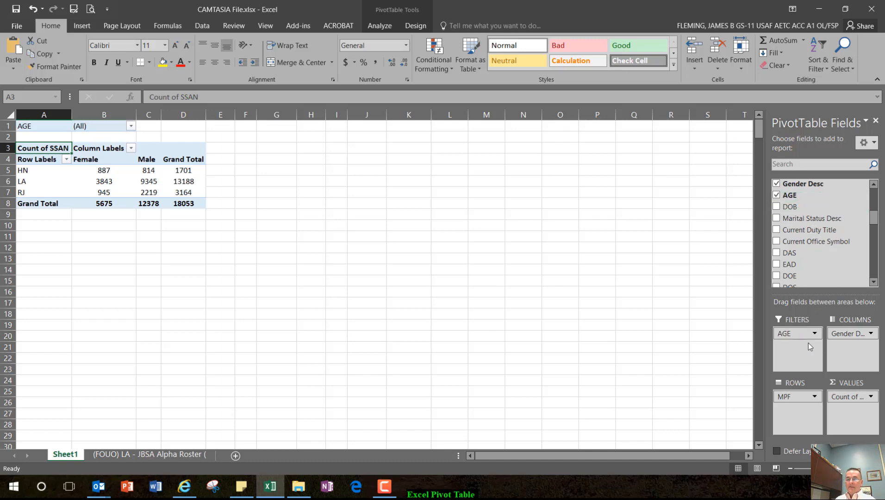
pyautogui.click(131, 126)
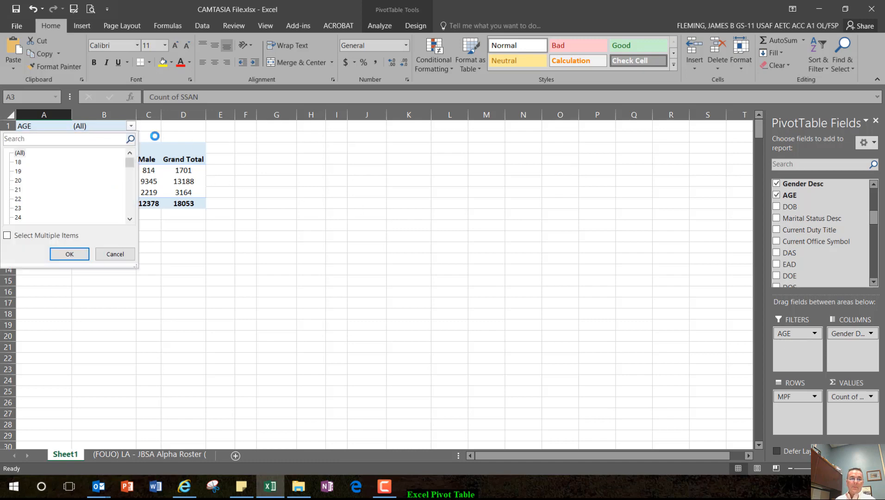
pyautogui.click(7, 236)
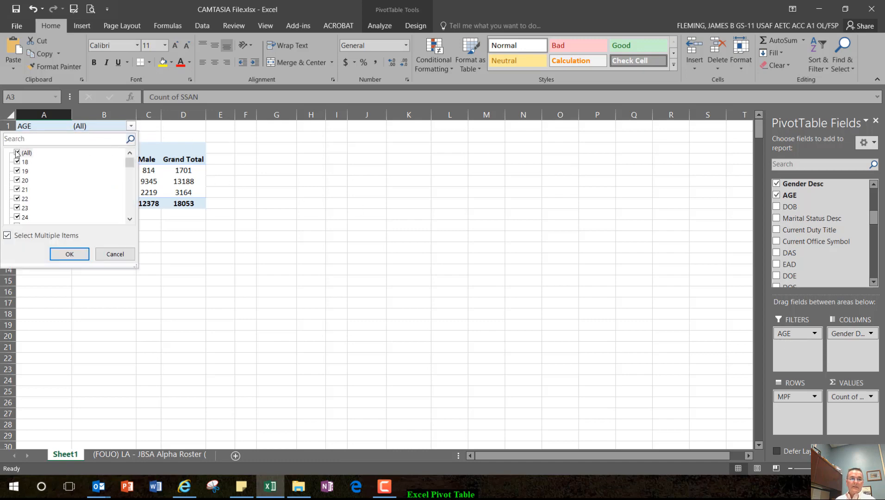
pyautogui.click(17, 153)
pyautogui.click(16, 162)
pyautogui.click(16, 170)
pyautogui.click(16, 180)
pyautogui.click(16, 189)
pyautogui.click(17, 199)
pyautogui.click(16, 199)
pyautogui.click(16, 199)
pyautogui.click(17, 200)
pyautogui.click(67, 253)
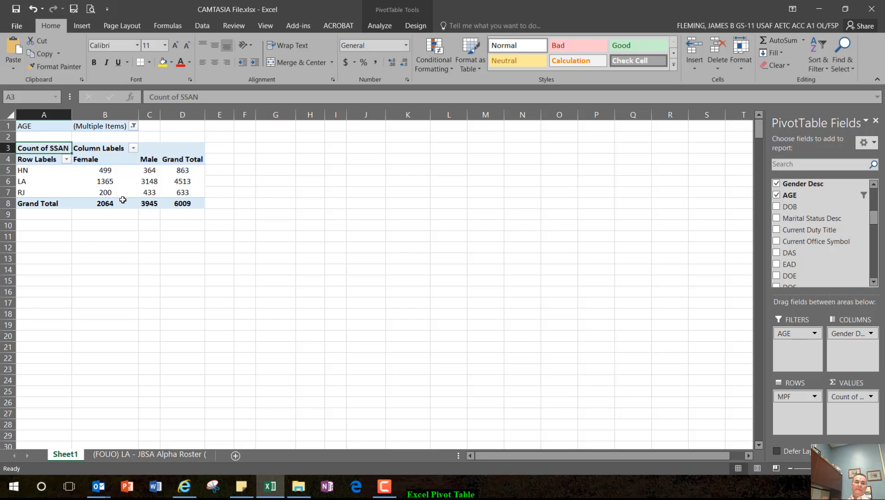
# Step: Filter the Gender Desc column labels to show only Female
pyautogui.moveTo(123, 200)
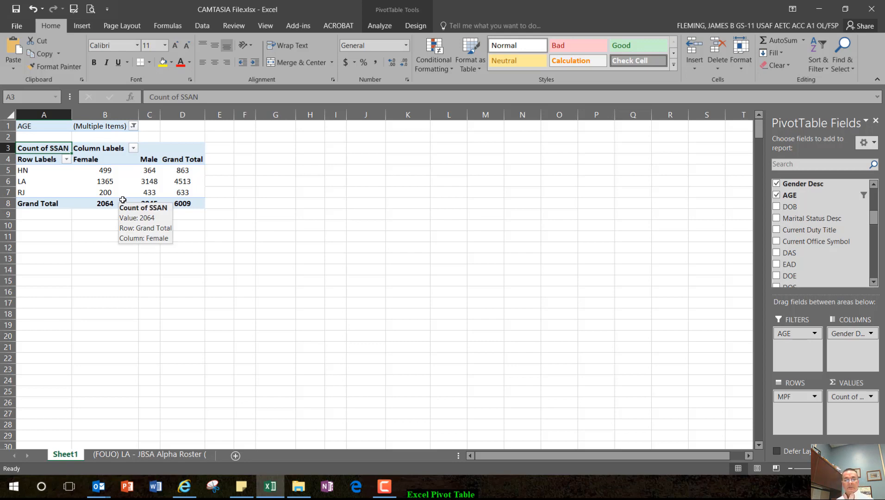
pyautogui.click(134, 148)
pyautogui.click(30, 278)
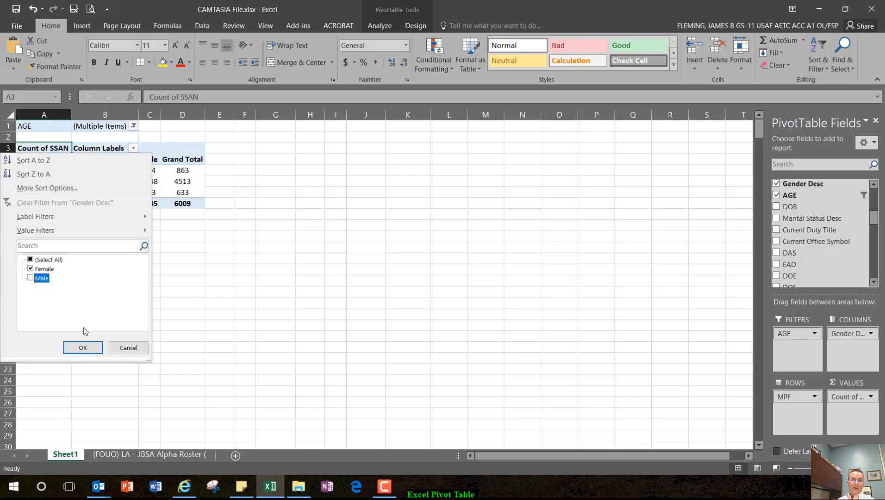
pyautogui.click(88, 348)
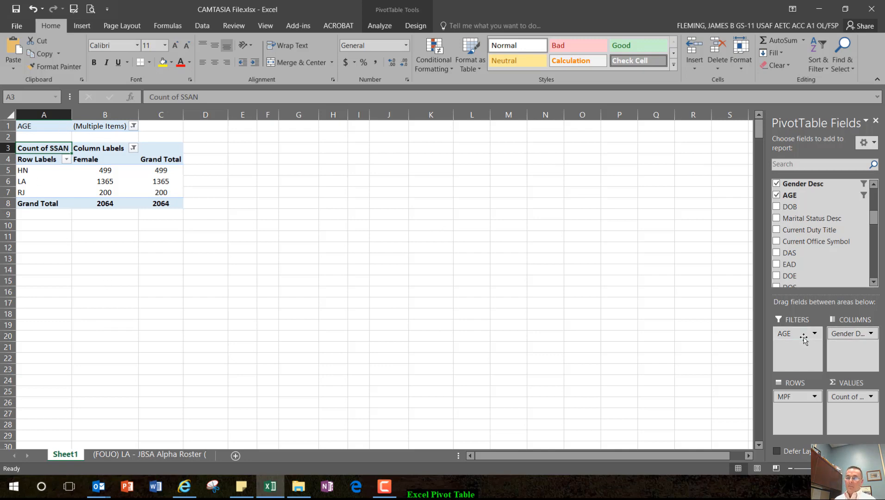
# Step: Move AGE from the report filter to the rows beneath MPF and review the counts by age
pyautogui.moveTo(793, 335); pyautogui.dragTo(806, 416)
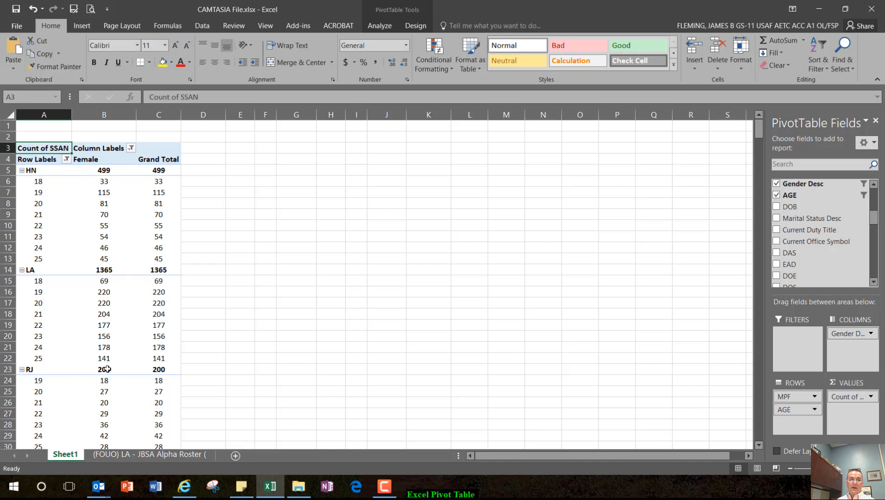
pyautogui.scroll(-6, 109, 382)
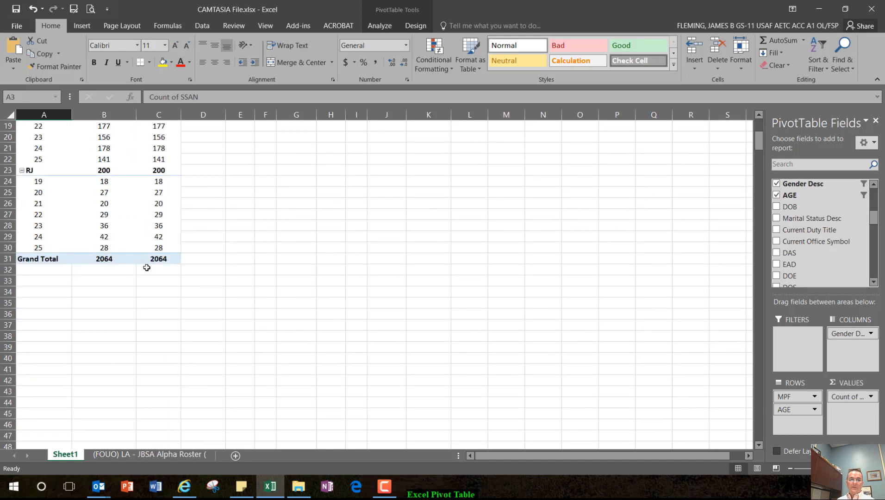
pyautogui.scroll(6, 120, 307)
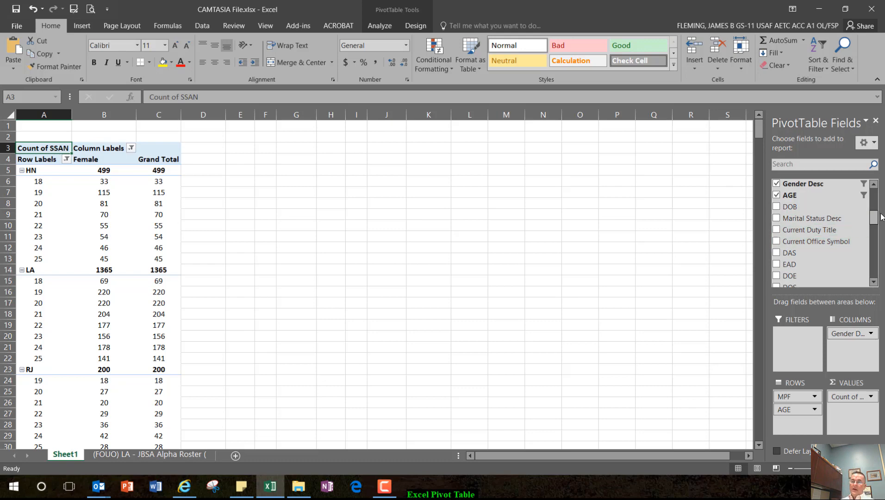
# Step: Add Unit Desc to the PivotTable rows and arrange the rows as MPF, AGE, Unit Desc
pyautogui.moveTo(874, 219); pyautogui.dragTo(874, 199)
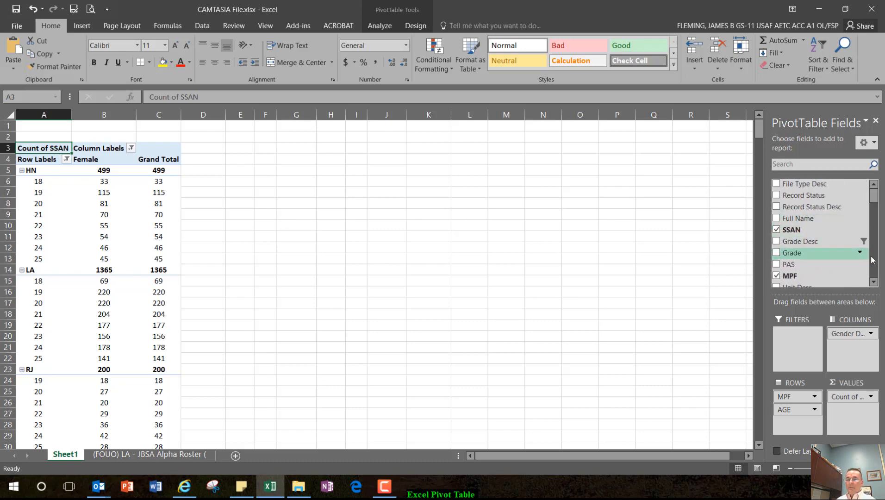
pyautogui.scroll(-1, 792, 259)
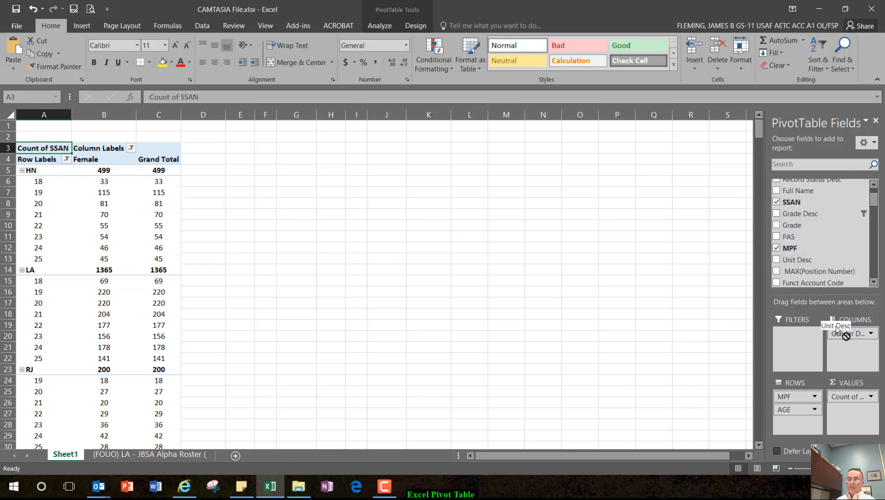
pyautogui.moveTo(809, 411); pyautogui.dragTo(810, 409)
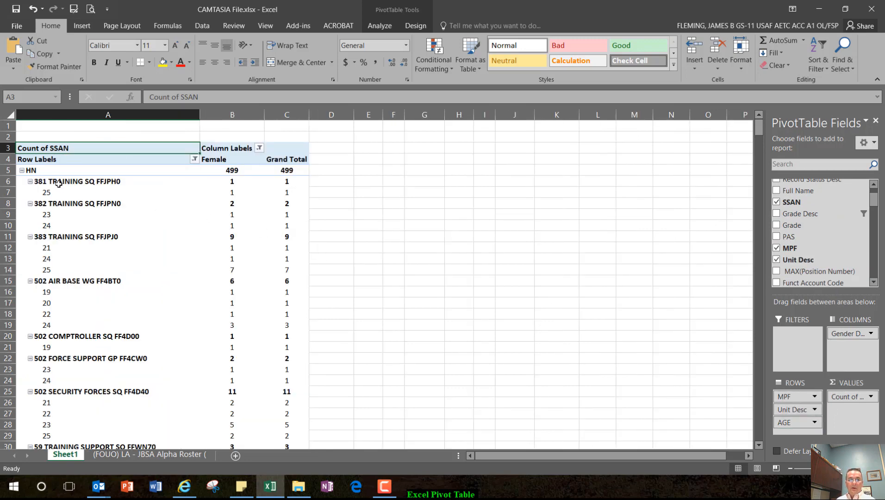
pyautogui.moveTo(789, 424); pyautogui.dragTo(792, 406)
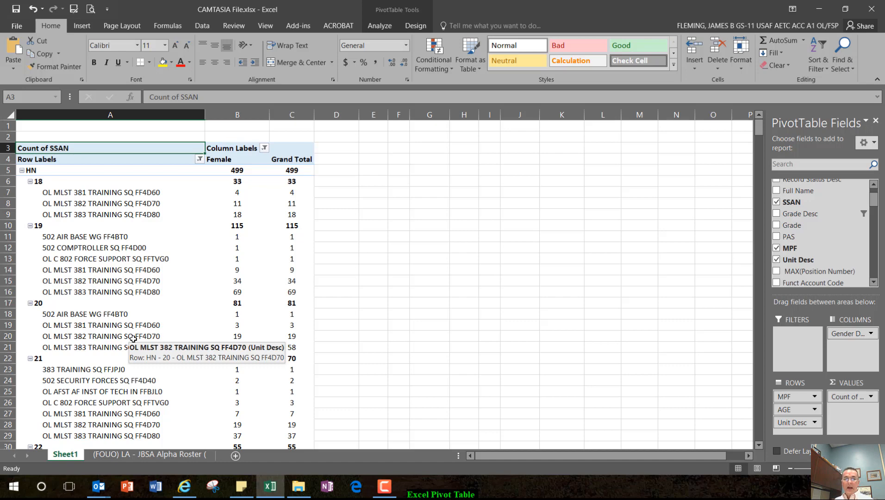
# Step: Select the unit rows with their counts under HN for age 18 and for age 19 to review them
pyautogui.click(119, 288)
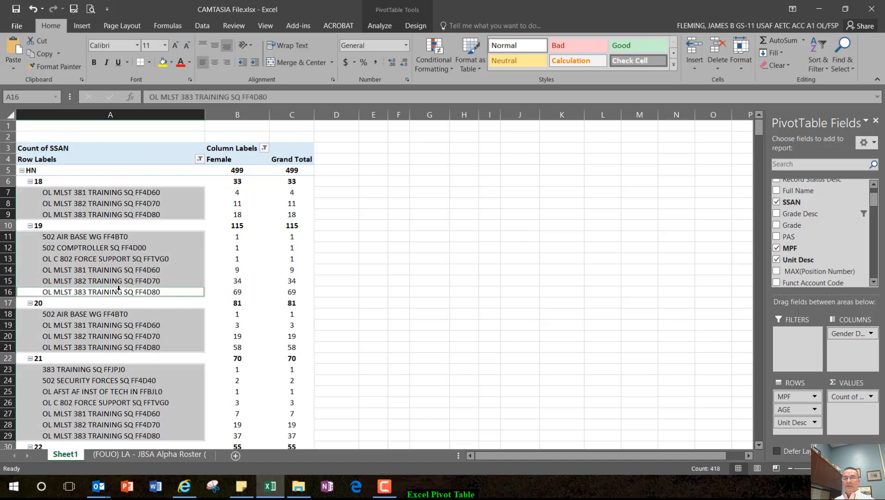
pyautogui.click(129, 203)
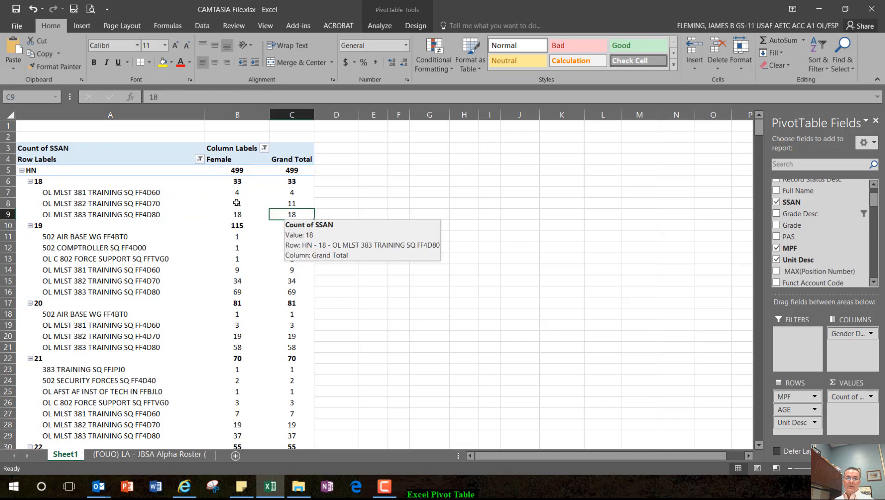
pyautogui.moveTo(291, 217); pyautogui.dragTo(144, 193)
pyautogui.moveTo(289, 292); pyautogui.dragTo(102, 235)
pyautogui.click(440, 282)
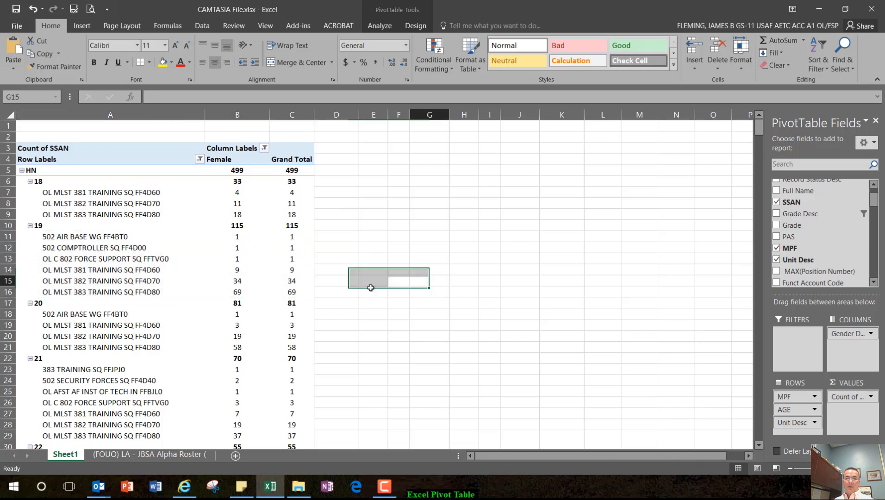
pyautogui.moveTo(293, 239); pyautogui.dragTo(106, 291)
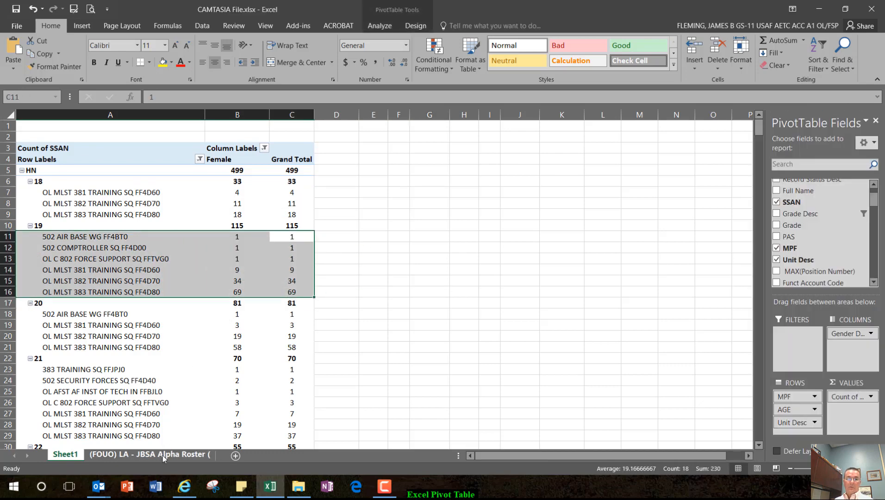